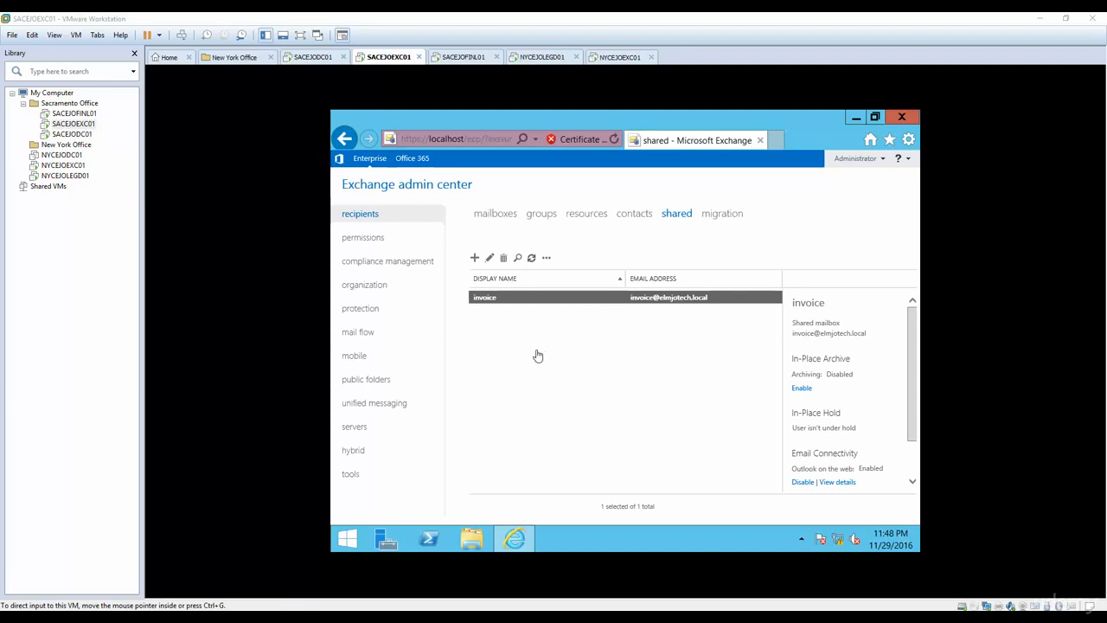
- Open the list of Outlook Web App policies in the Exchange permissions section
{"action": "left_click", "coordinate": [367, 239]}
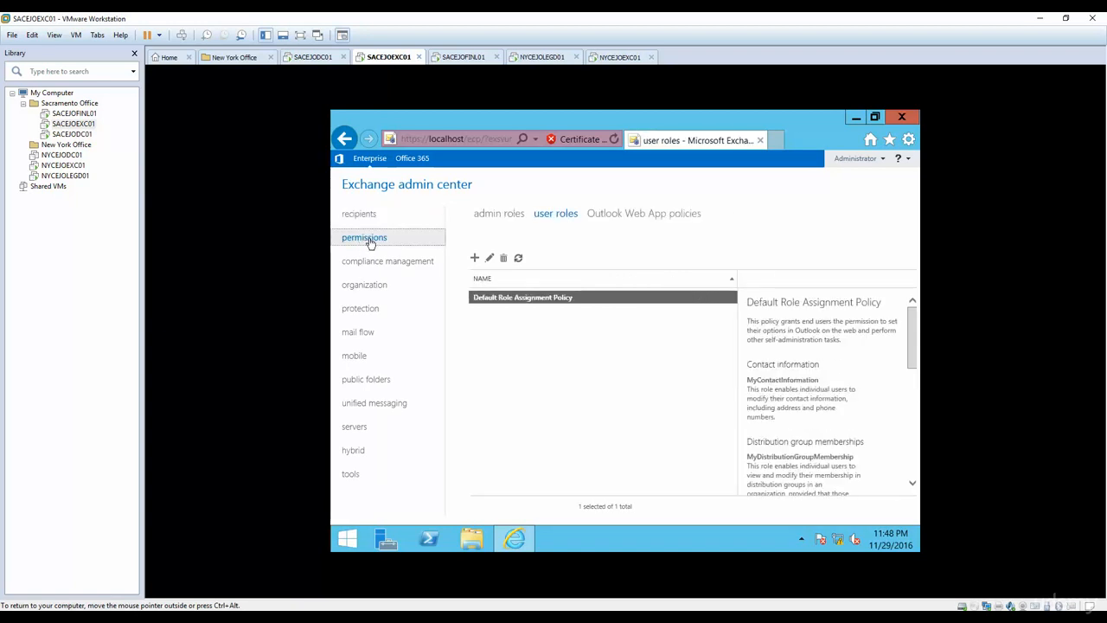
{"action": "left_click", "coordinate": [650, 215]}
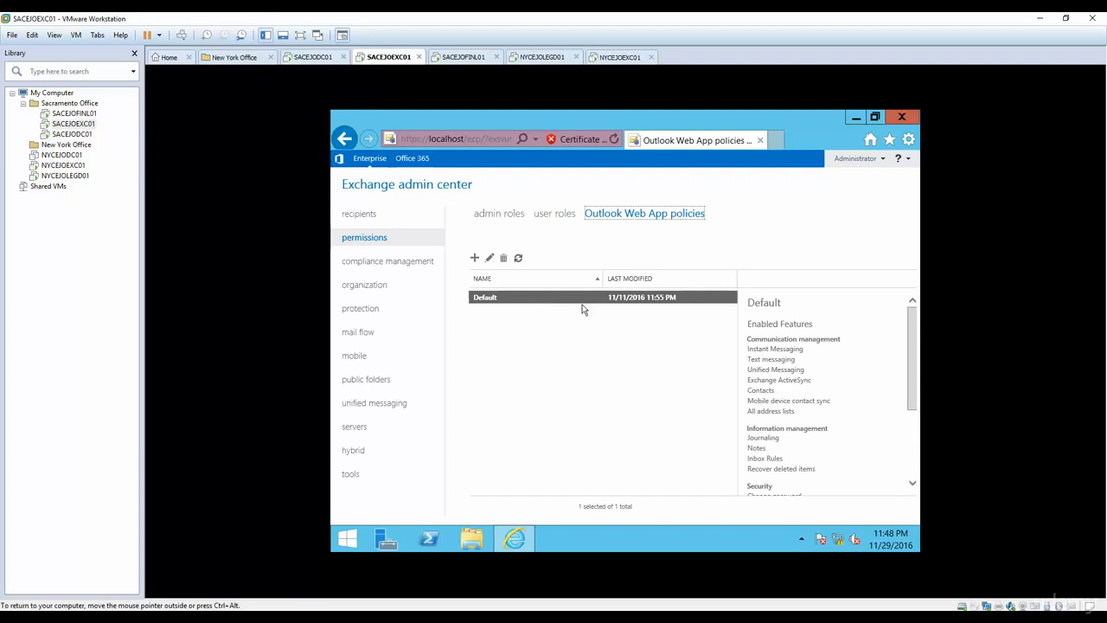
{"action": "left_click", "coordinate": [474, 257]}
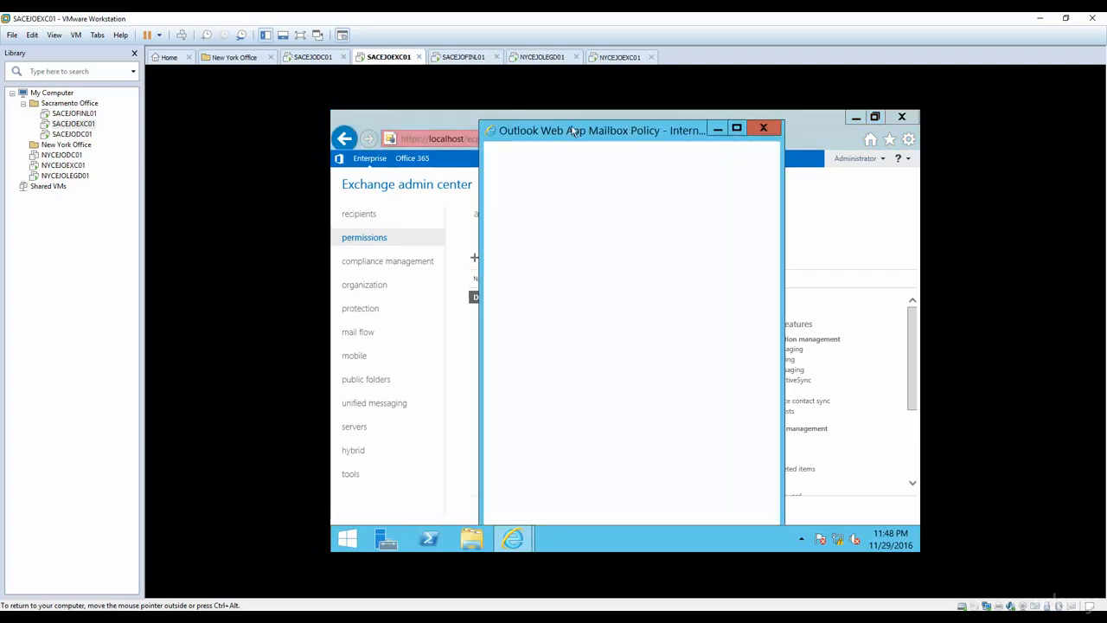
{"action": "mouse_move", "coordinate": [573, 136]}
{"action": "left_mouse_down"}
{"action": "mouse_move", "coordinate": [557, 134]}
{"action": "mouse_move", "coordinate": [575, 142]}
{"action": "left_mouse_up"}
{"action": "left_click", "coordinate": [784, 135]}
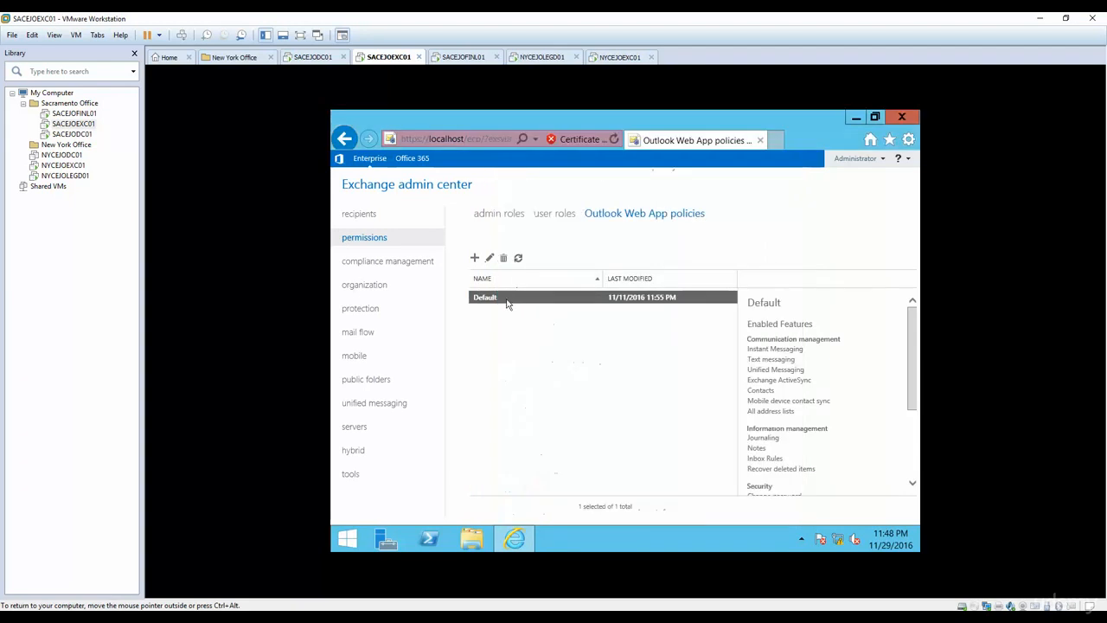
- Open the Default Outlook Web App policy, examine which features it enables, and leave it without saving
{"action": "left_click", "coordinate": [489, 258]}
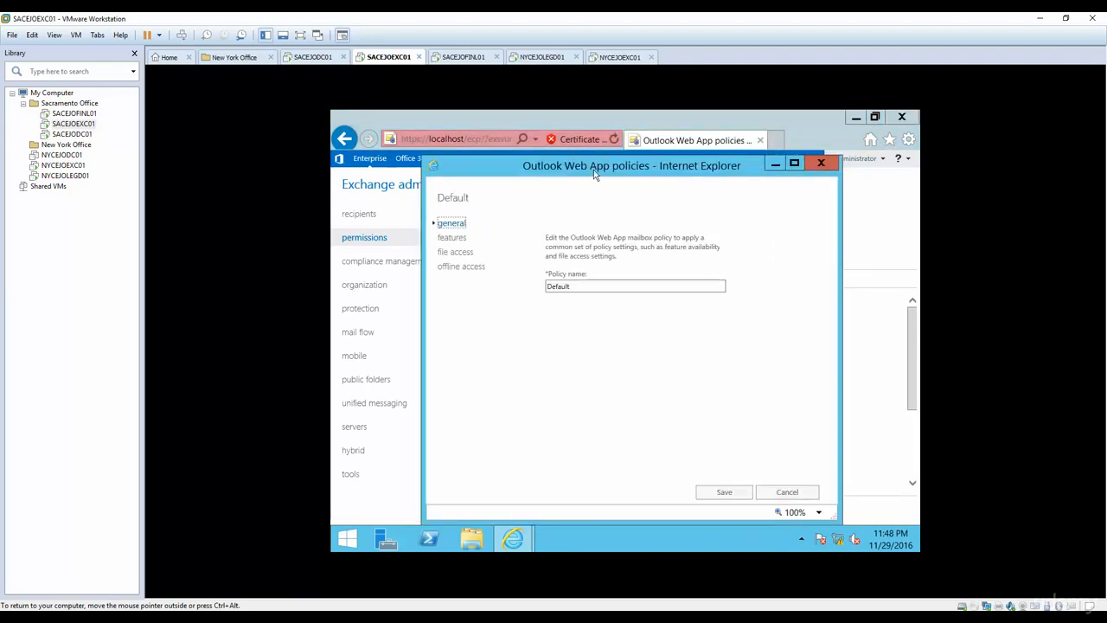
{"action": "left_click_drag", "start_coordinate": [594, 169], "coordinate": [583, 156]}
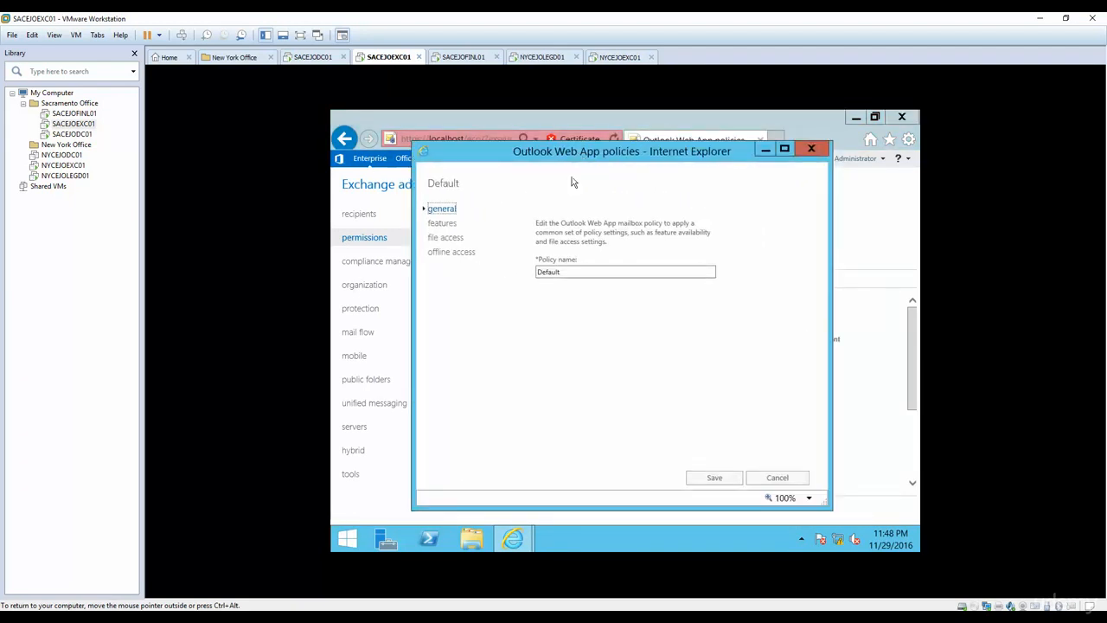
{"action": "left_click", "coordinate": [439, 223]}
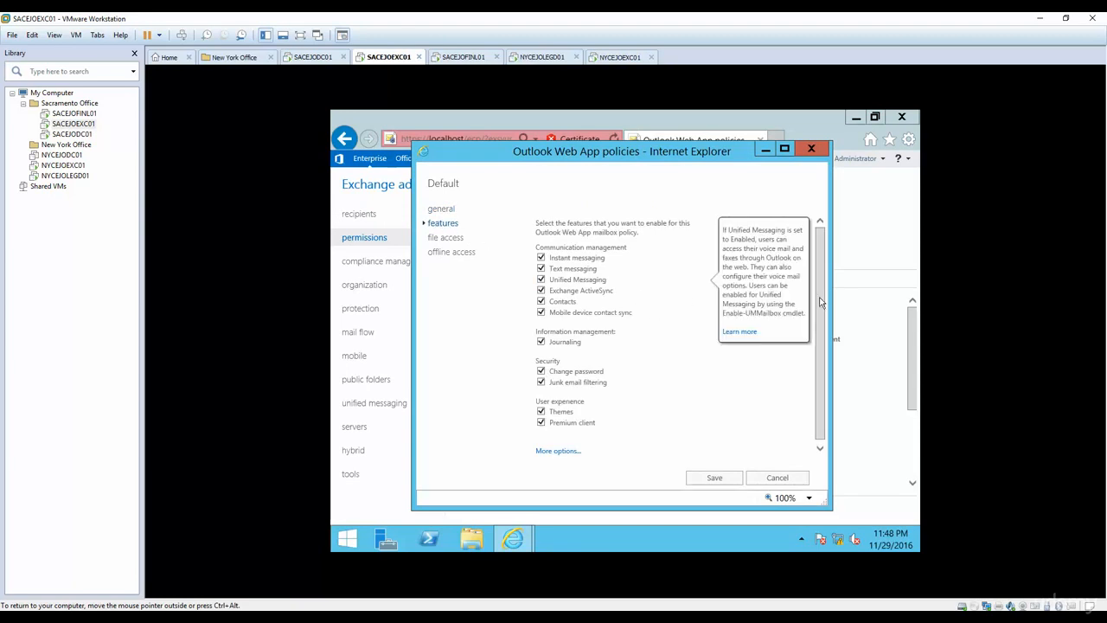
{"action": "mouse_move", "coordinate": [820, 298]}
{"action": "left_mouse_down"}
{"action": "mouse_move", "coordinate": [824, 338]}
{"action": "mouse_move", "coordinate": [818, 302]}
{"action": "left_mouse_up"}
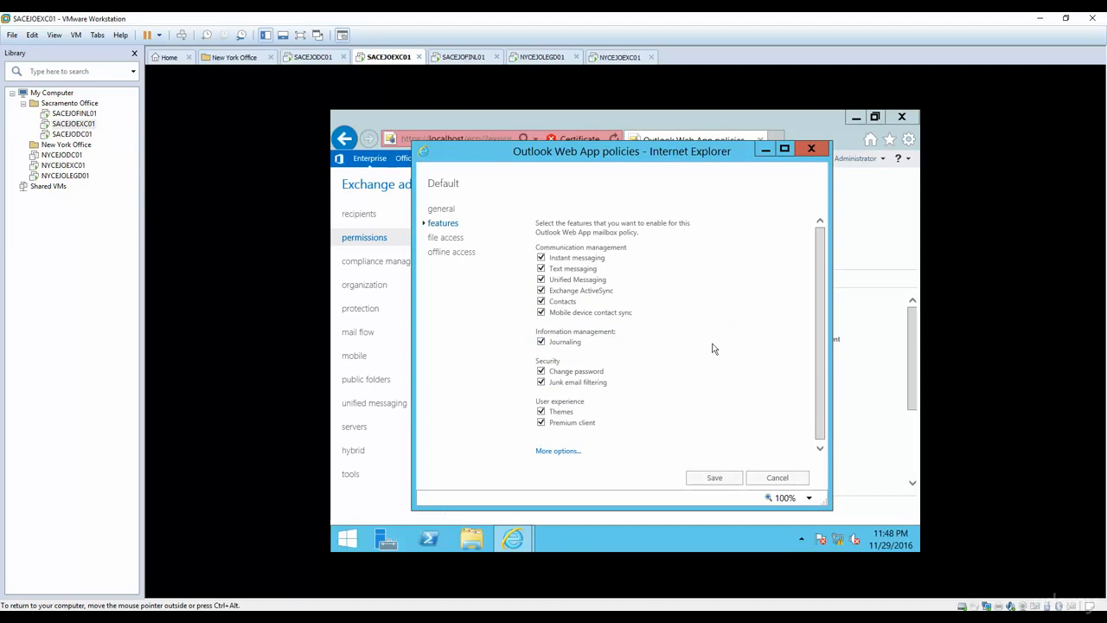
{"action": "left_click", "coordinate": [778, 477]}
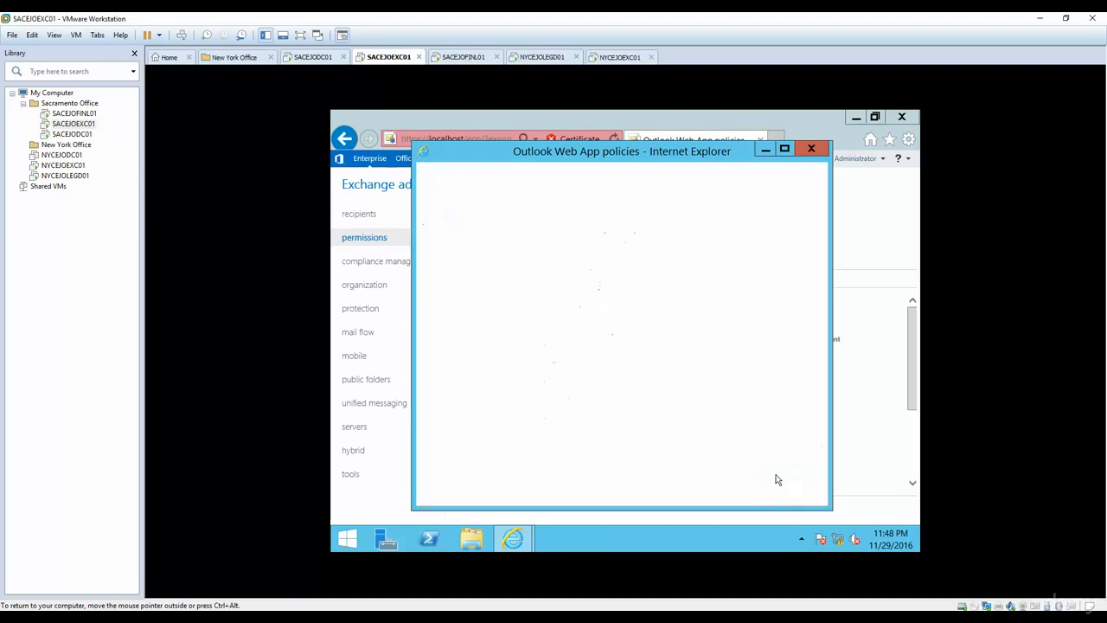
- Start a new Outlook Web App mailbox policy named "Restriction for Finanace department" with Unified Messaging and Contacts disabled
{"action": "left_click", "coordinate": [474, 257]}
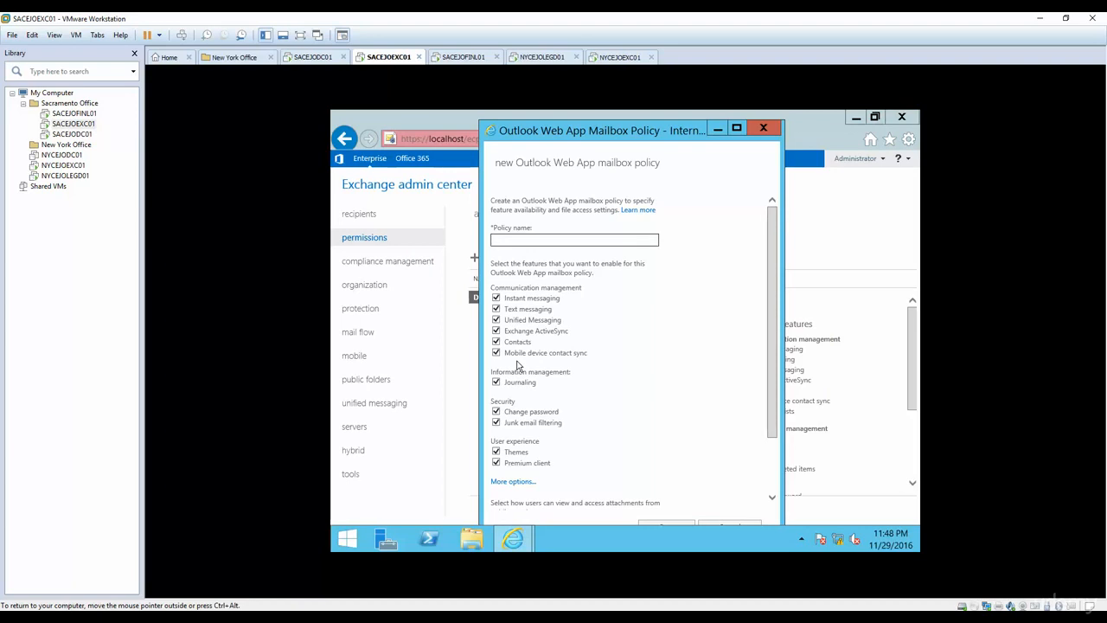
{"action": "type", "text": "Restriction for Finanace department"}
{"action": "left_click", "coordinate": [496, 320]}
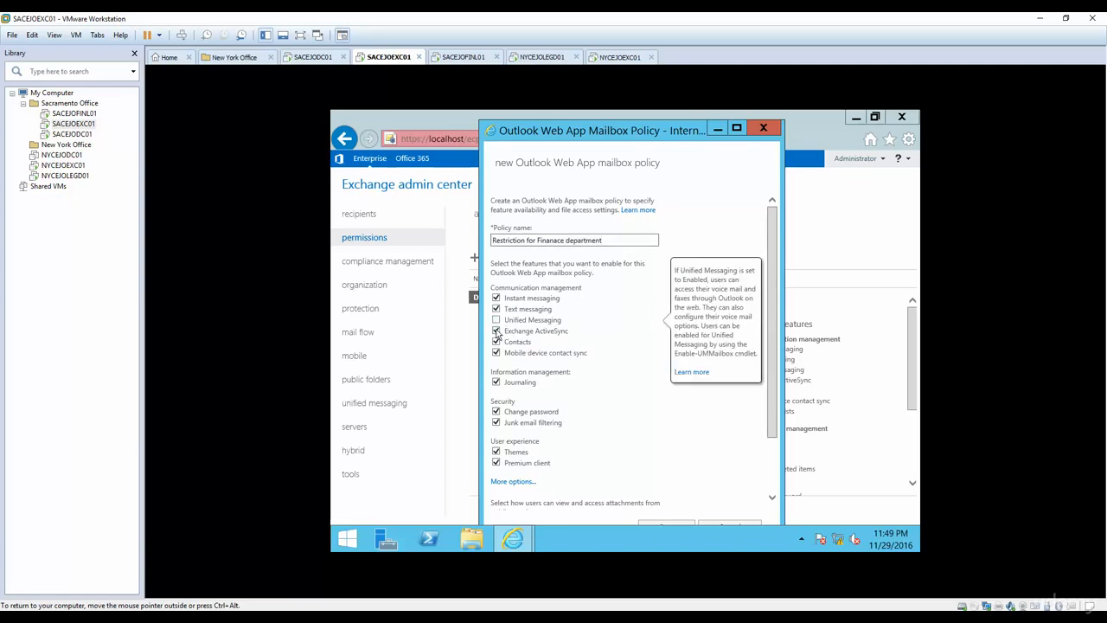
{"action": "left_click", "coordinate": [496, 342]}
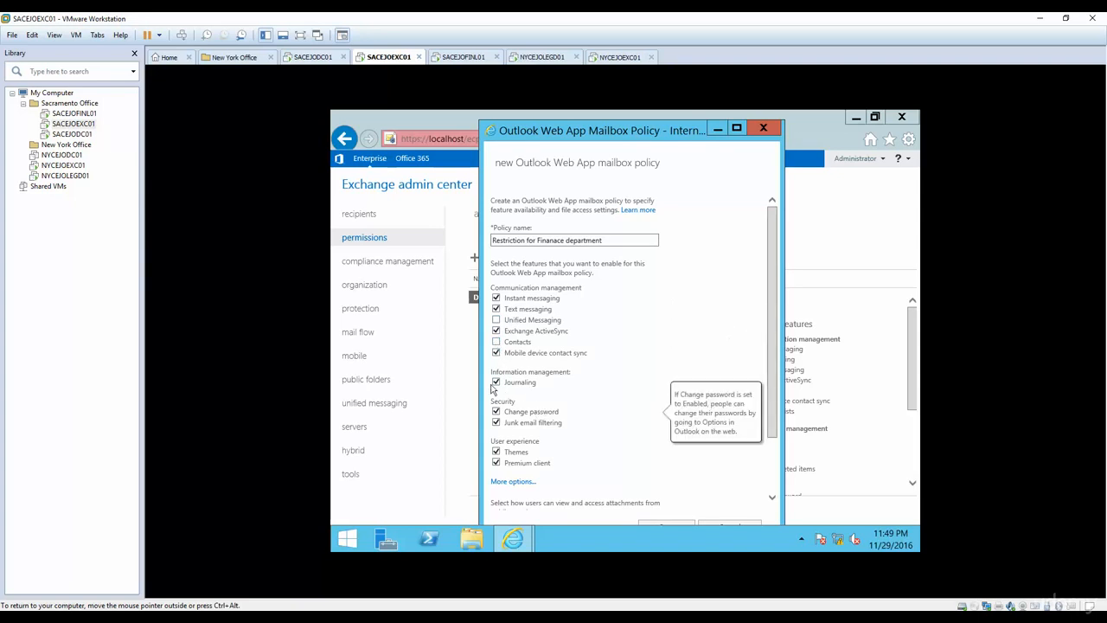
- Disable Journaling, Change password and Premium client in the new mailbox policy
{"action": "left_click", "coordinate": [496, 382]}
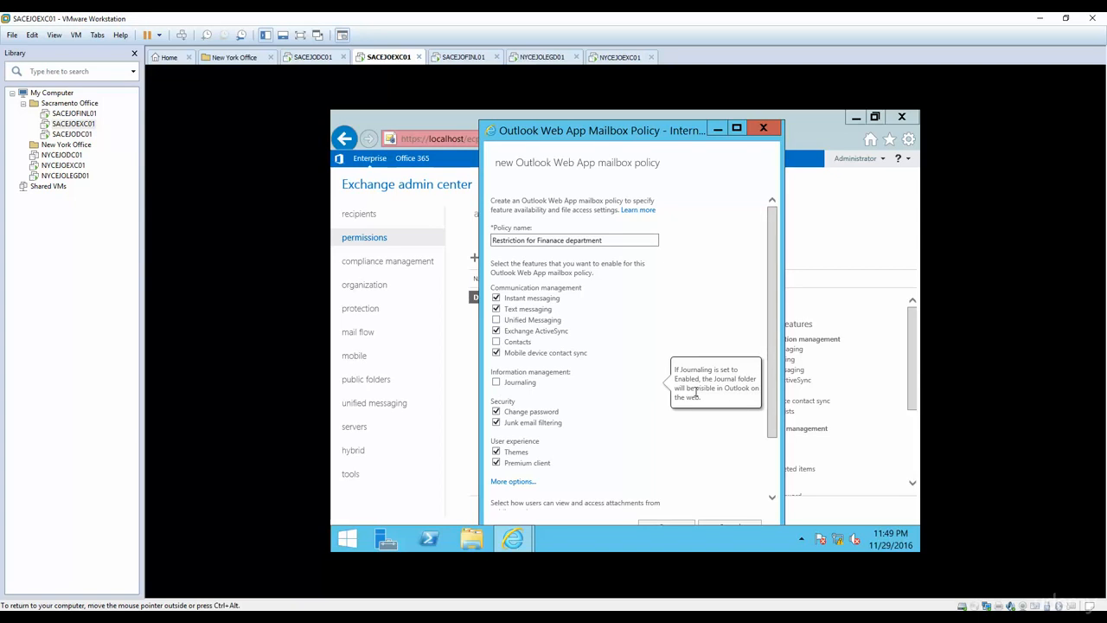
{"action": "left_click", "coordinate": [531, 412]}
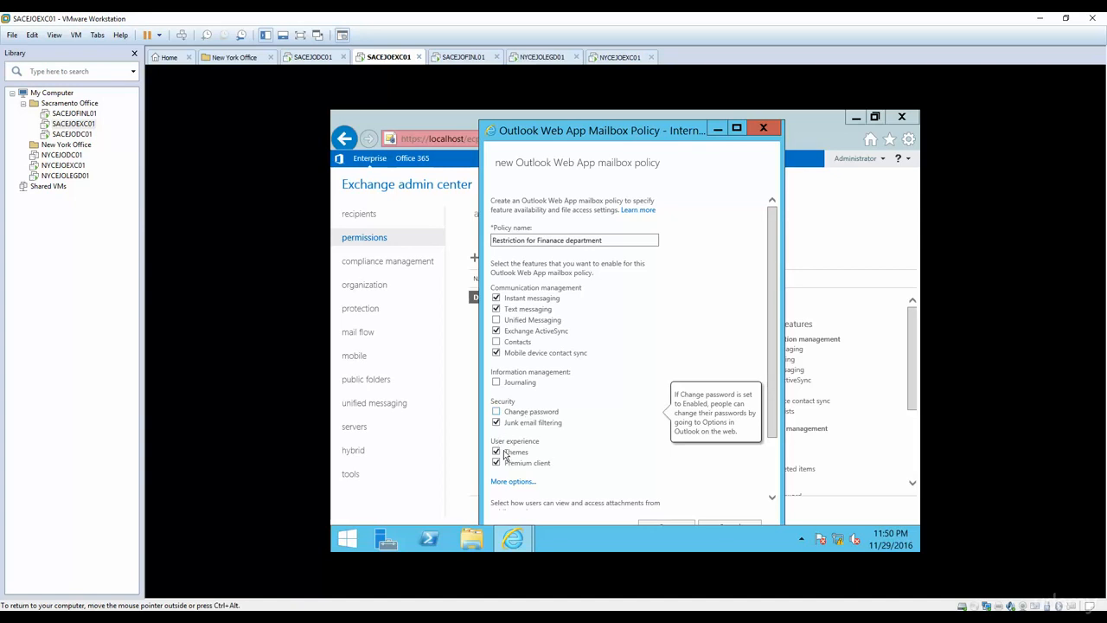
{"action": "mouse_move", "coordinate": [497, 456]}
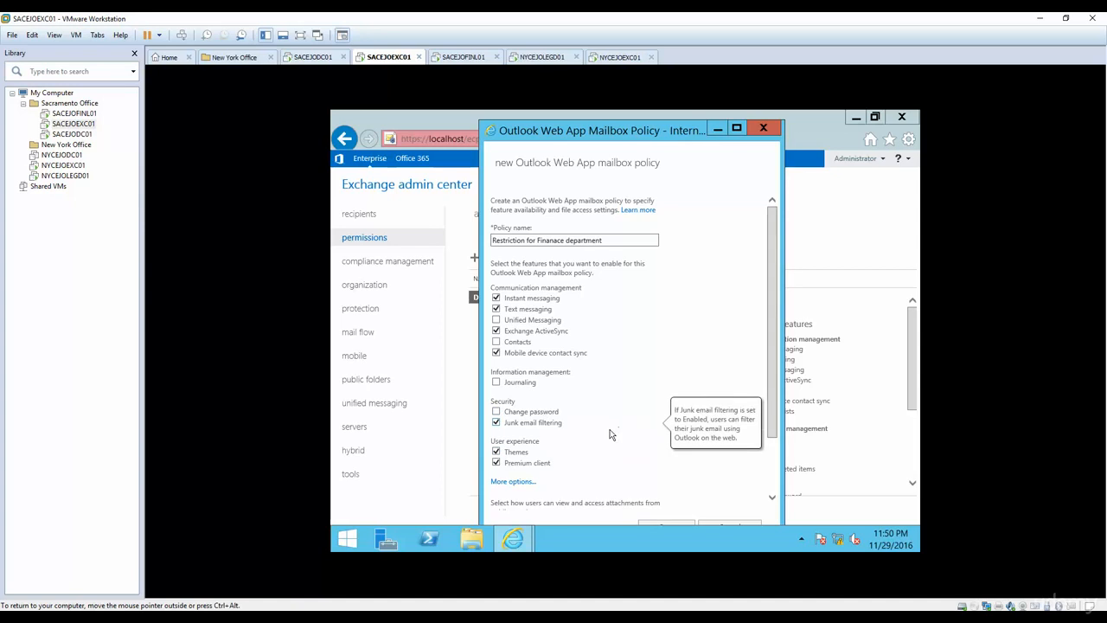
{"action": "left_click", "coordinate": [496, 464]}
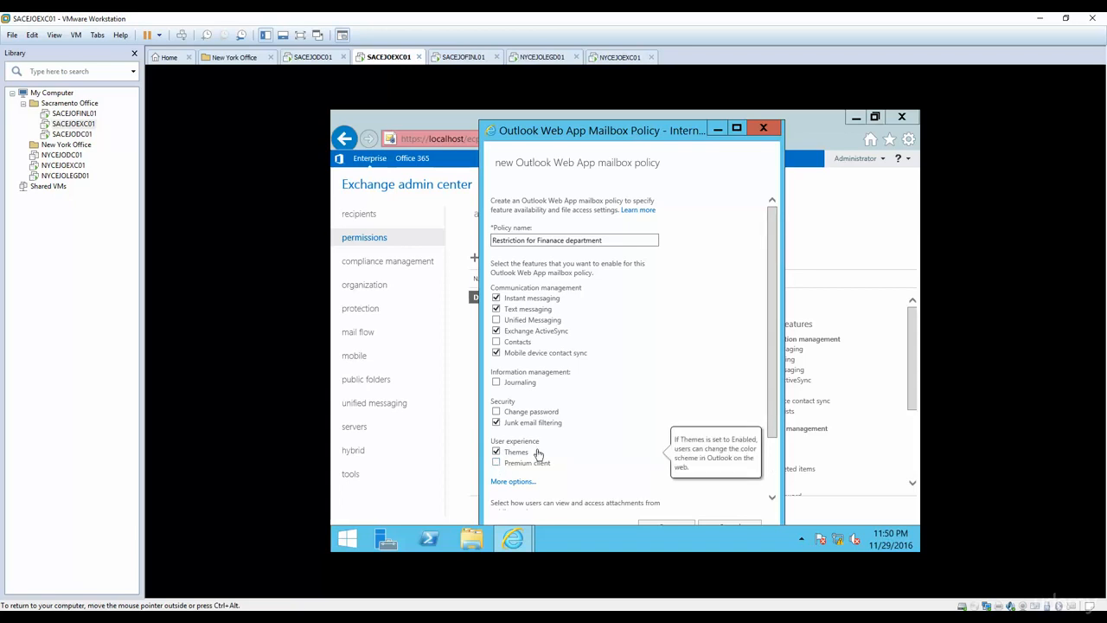
- Show the new policy's additional options and examine its email signature, time management, direct file access and communication settings
{"action": "left_click_drag", "start_coordinate": [779, 404], "coordinate": [772, 458]}
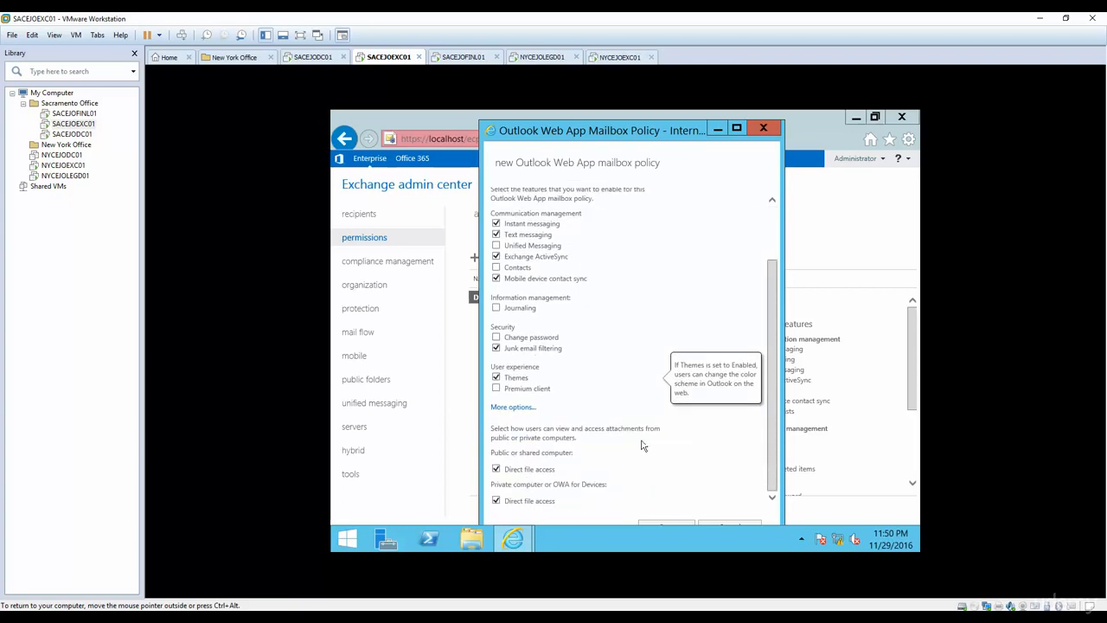
{"action": "left_click", "coordinate": [512, 408]}
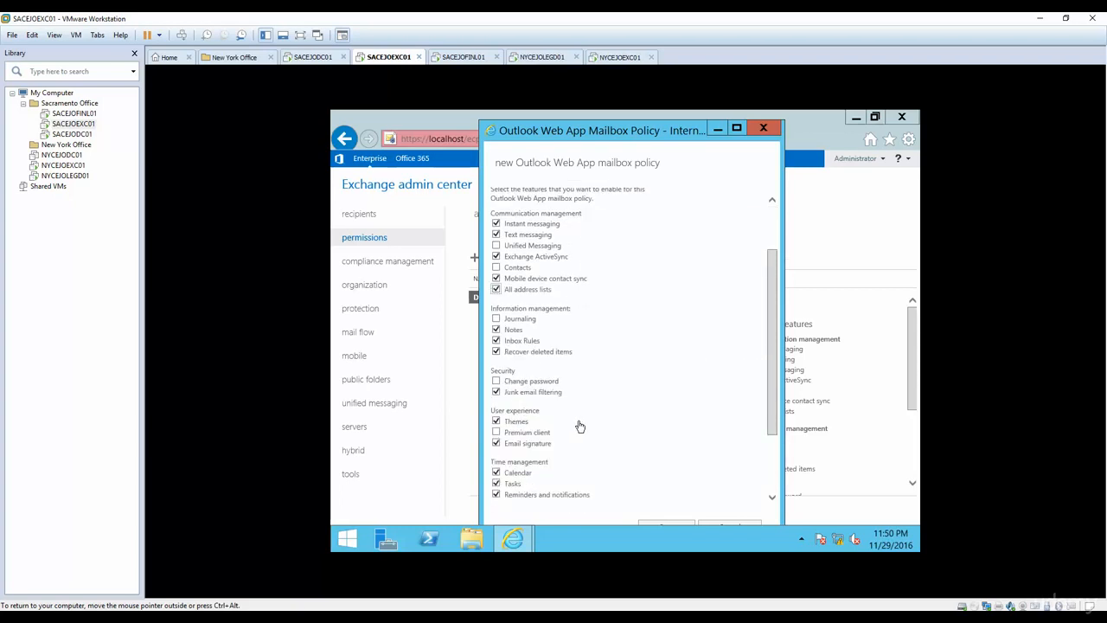
{"action": "left_click", "coordinate": [496, 444]}
{"action": "left_click", "coordinate": [497, 444]}
{"action": "left_click_drag", "start_coordinate": [774, 412], "coordinate": [774, 453]}
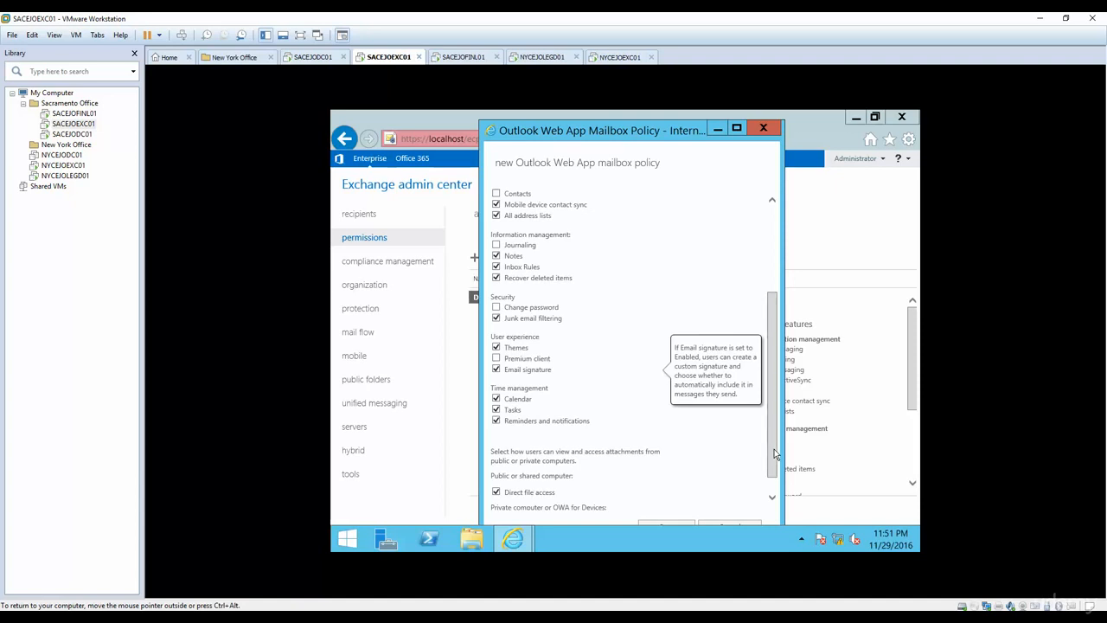
{"action": "left_click_drag", "start_coordinate": [774, 454], "coordinate": [776, 473]}
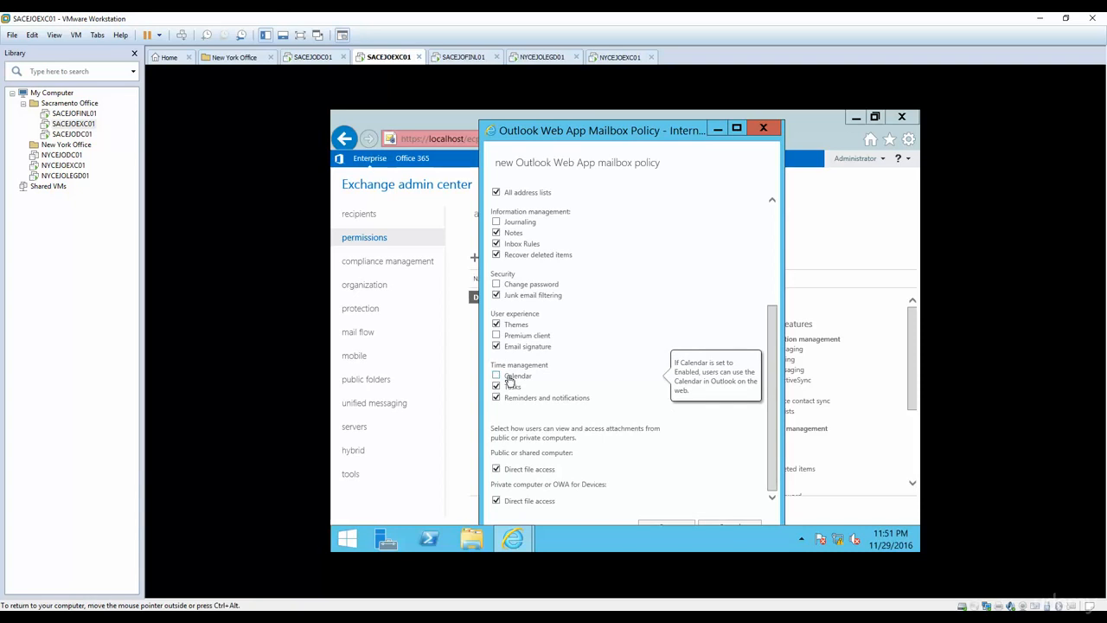
{"action": "double_click", "coordinate": [509, 380]}
{"action": "left_click", "coordinate": [498, 379]}
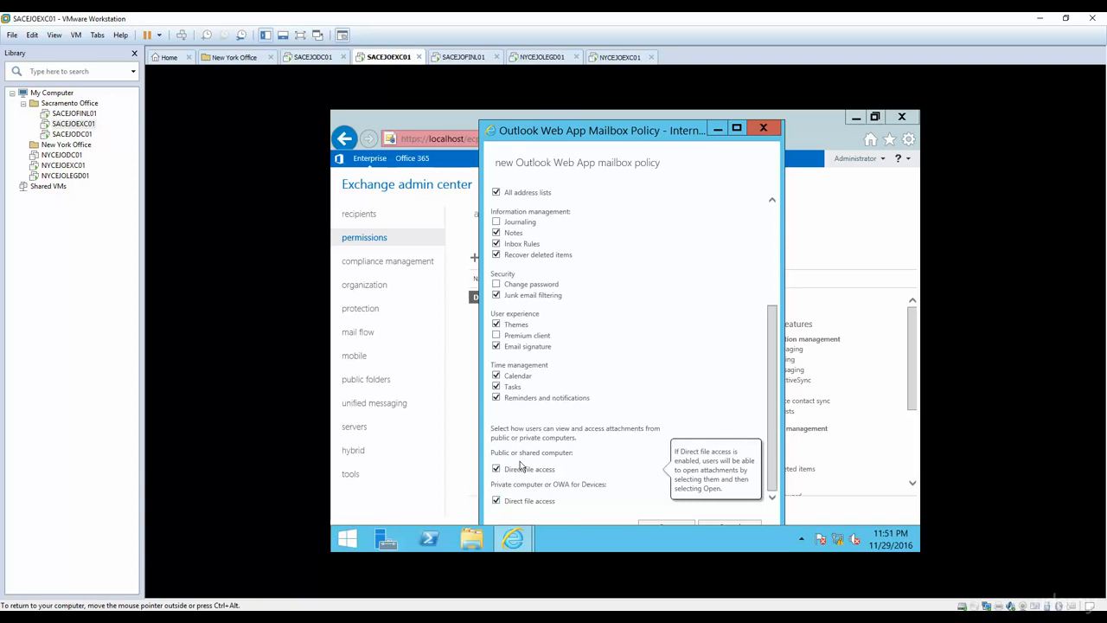
{"action": "left_click_drag", "start_coordinate": [772, 443], "coordinate": [764, 326]}
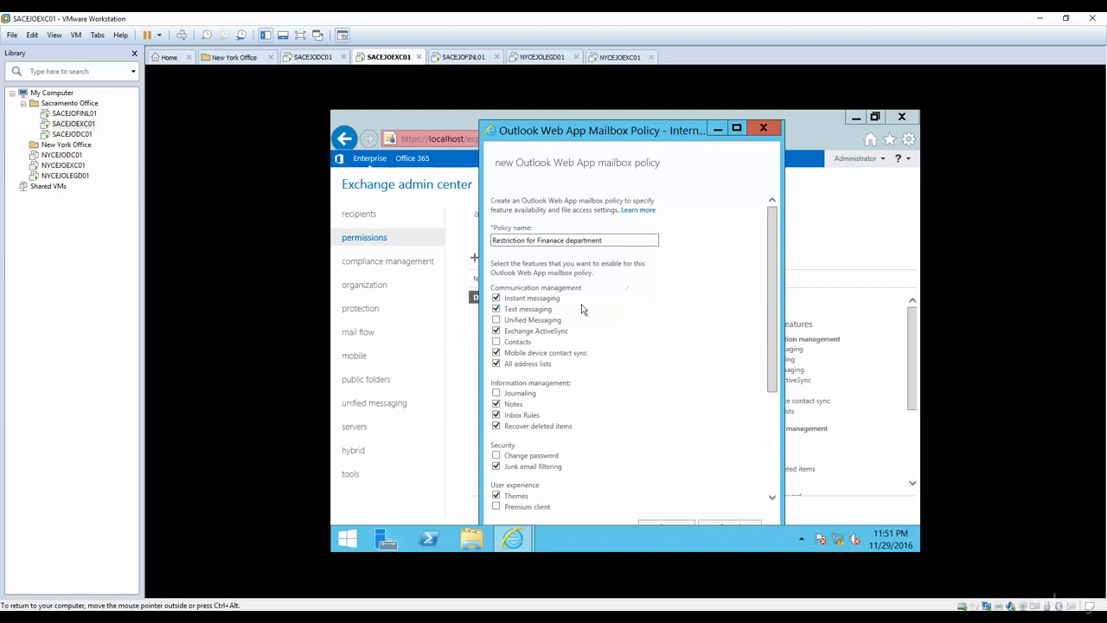
{"action": "mouse_move", "coordinate": [583, 318]}
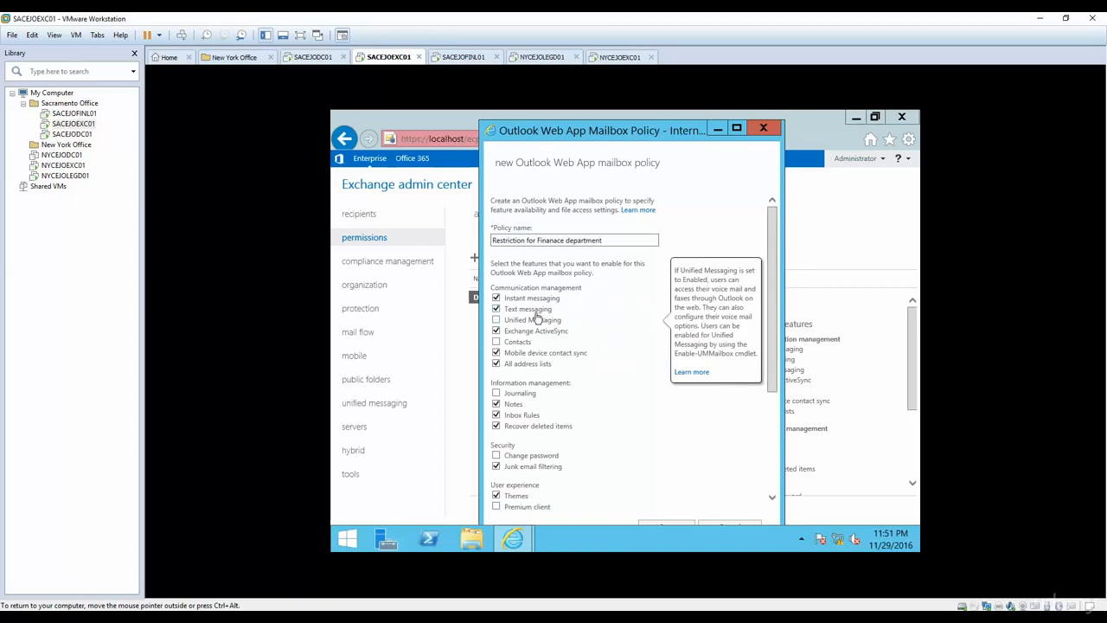
{"action": "left_click", "coordinate": [468, 57]}
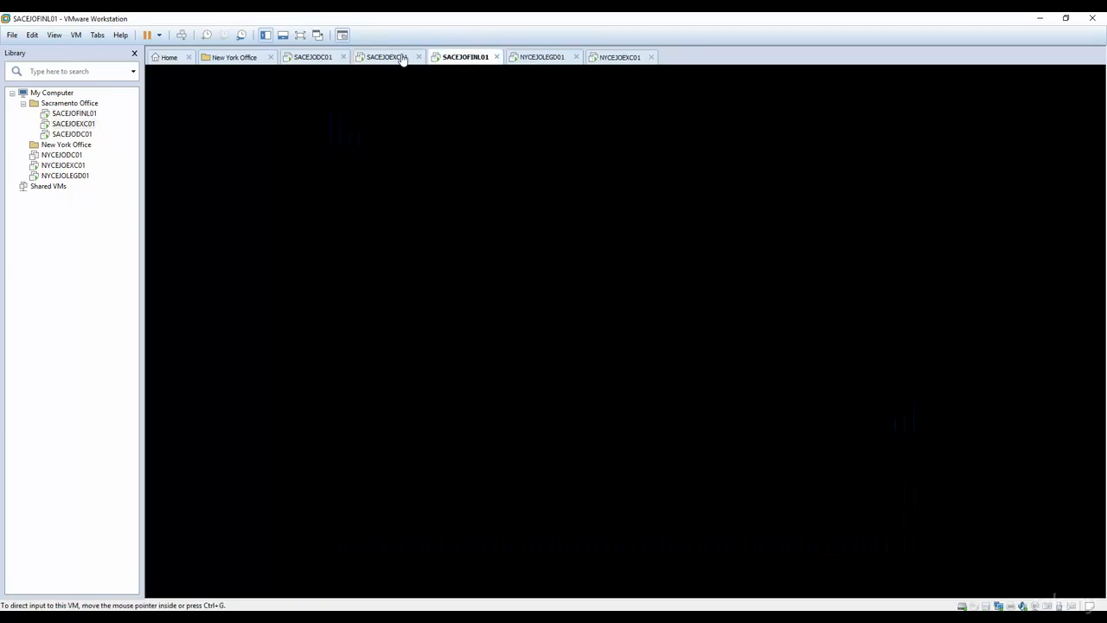
{"action": "left_click", "coordinate": [402, 58]}
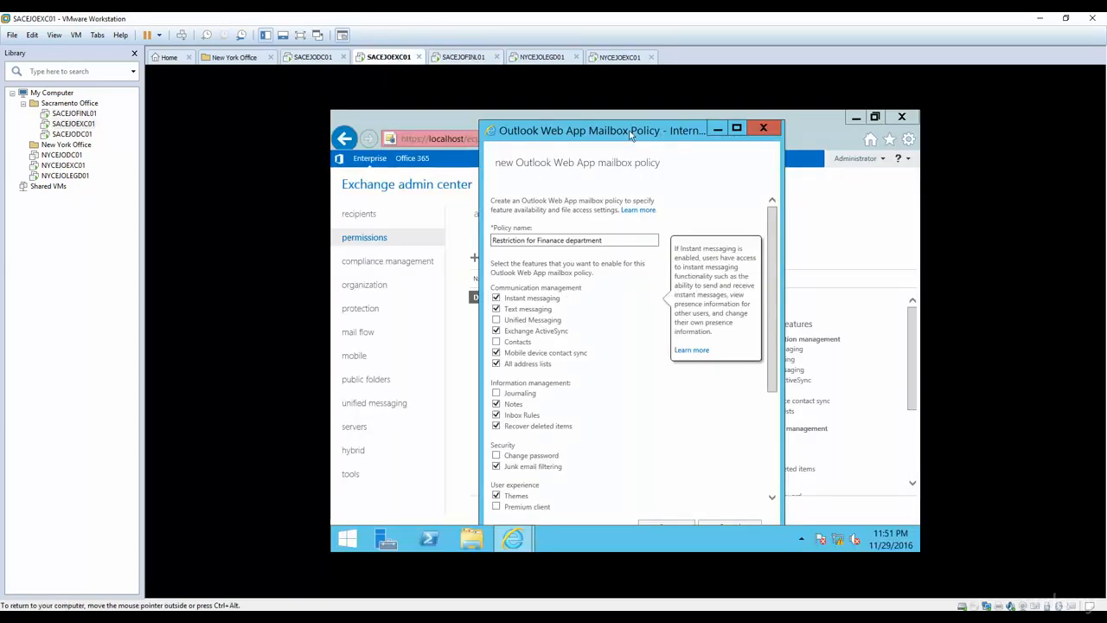
{"action": "left_click", "coordinate": [718, 128]}
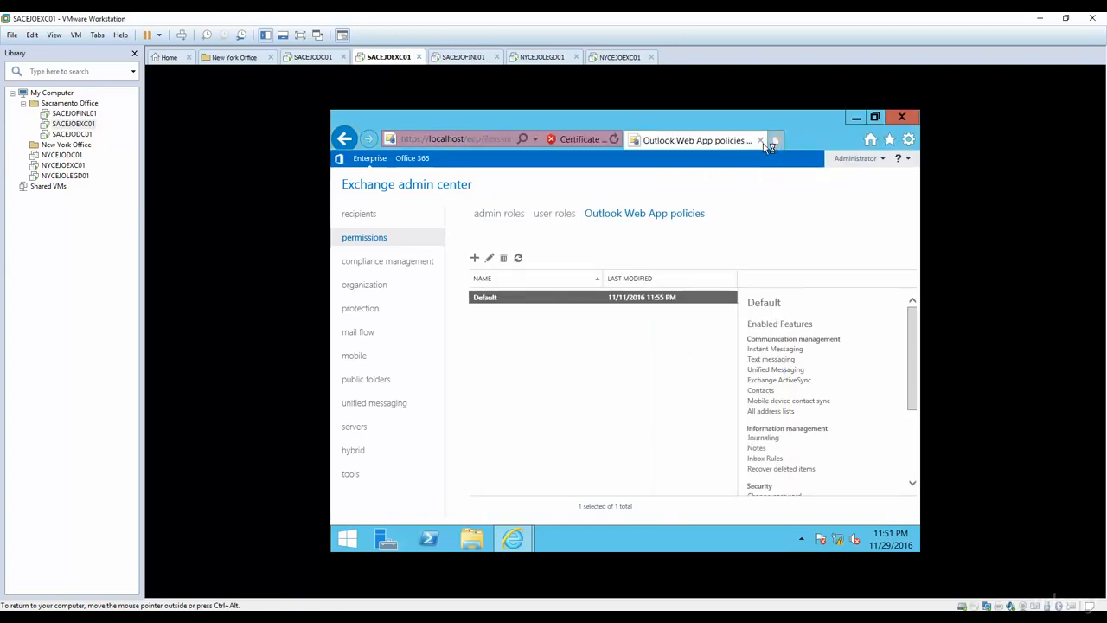
{"action": "left_click", "coordinate": [774, 140]}
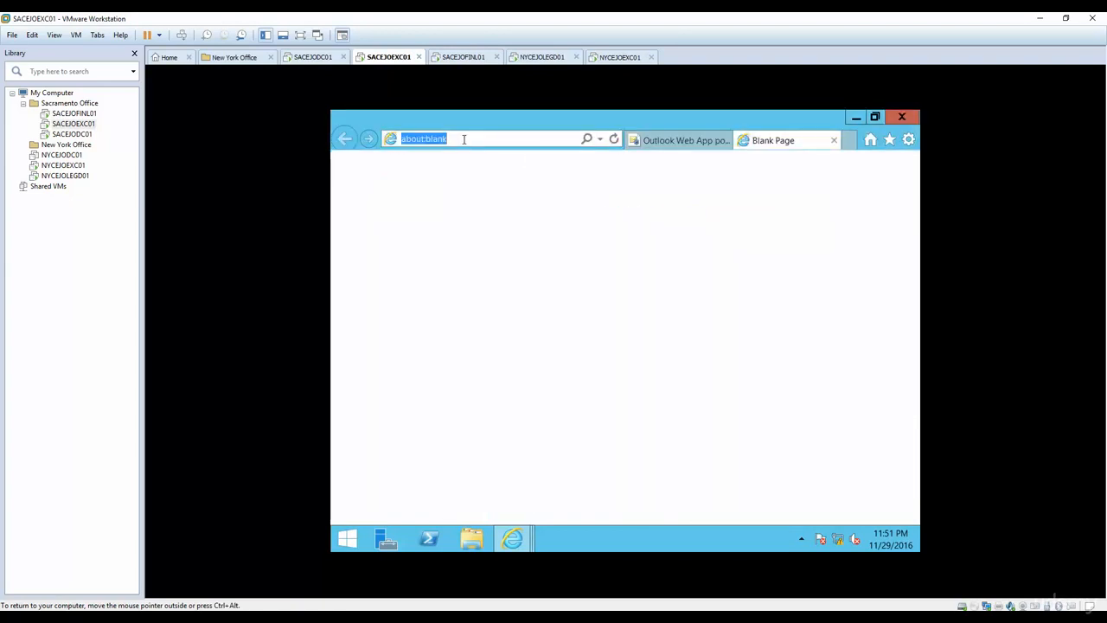
{"action": "type", "text": "htt"}
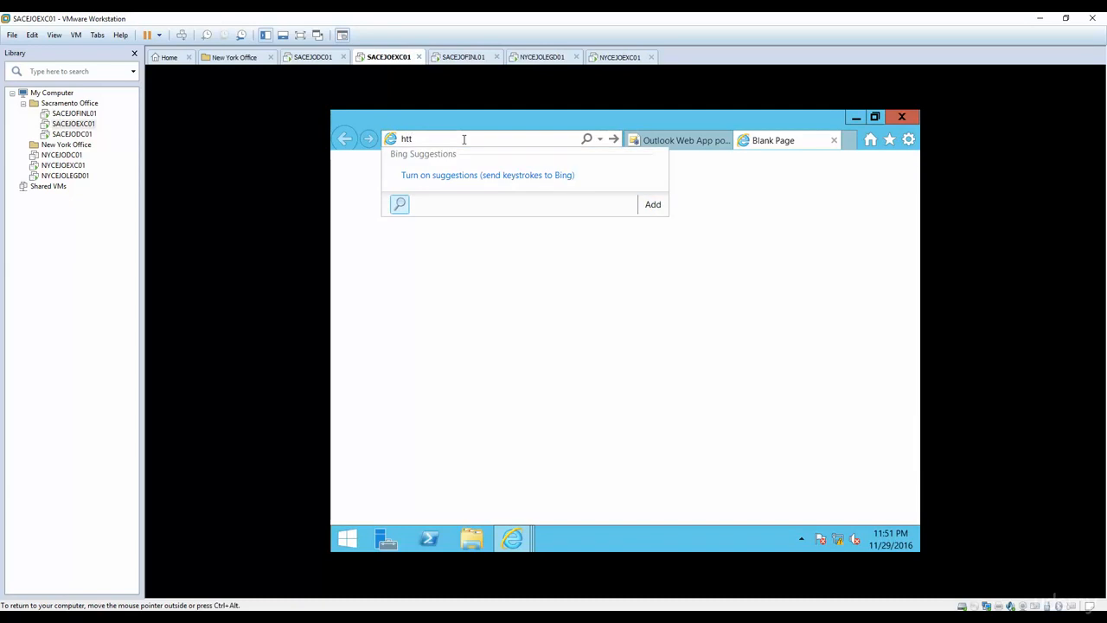
{"action": "type", "text": "ps://"}
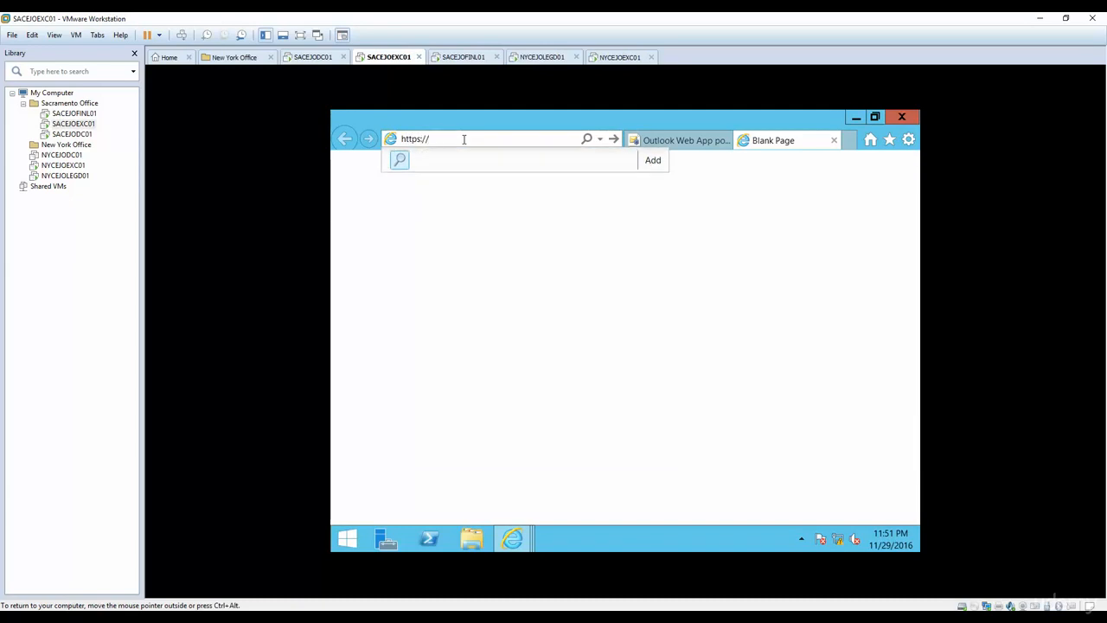
{"action": "type", "text": "localhost"}
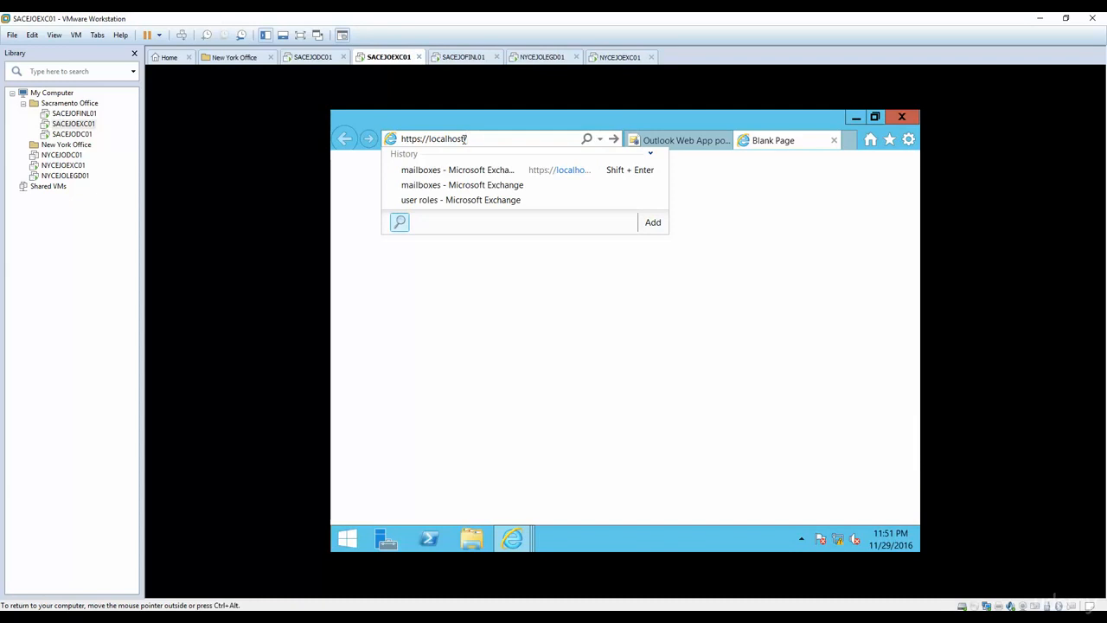
{"action": "type", "text": "/owa/"}
{"action": "key", "text": "Return"}
{"action": "key", "text": "Return"}
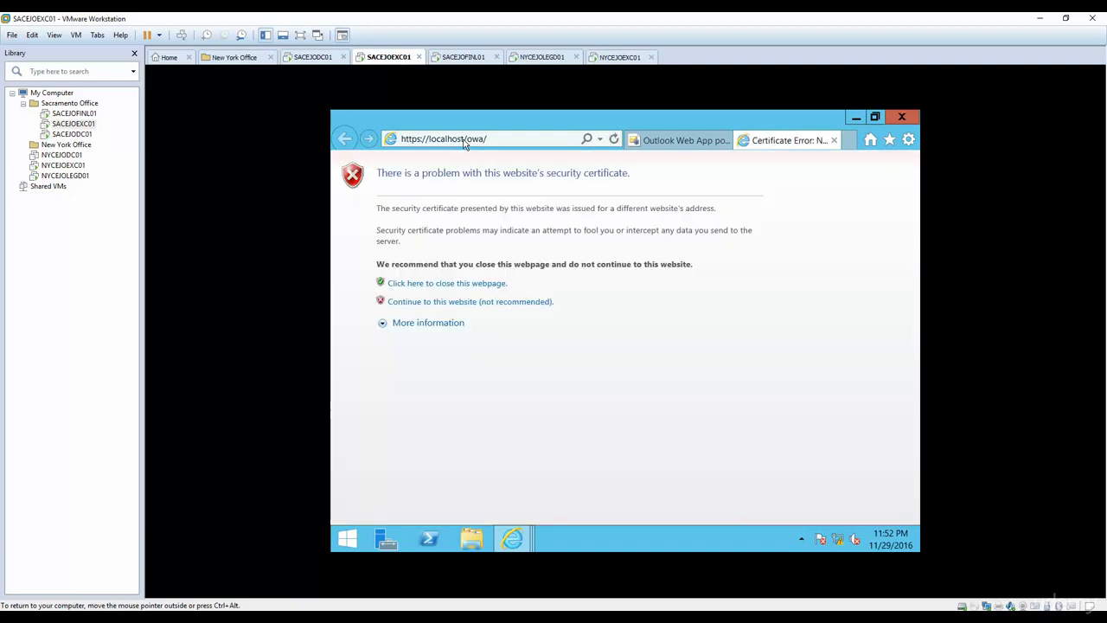
{"action": "left_click", "coordinate": [463, 310]}
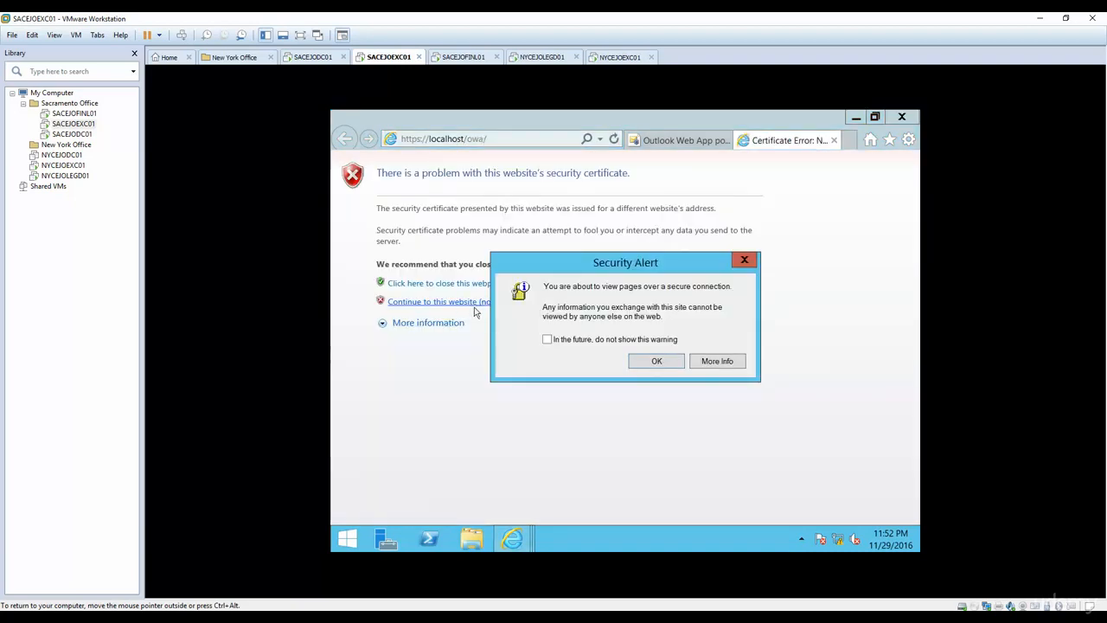
{"action": "left_click", "coordinate": [639, 367]}
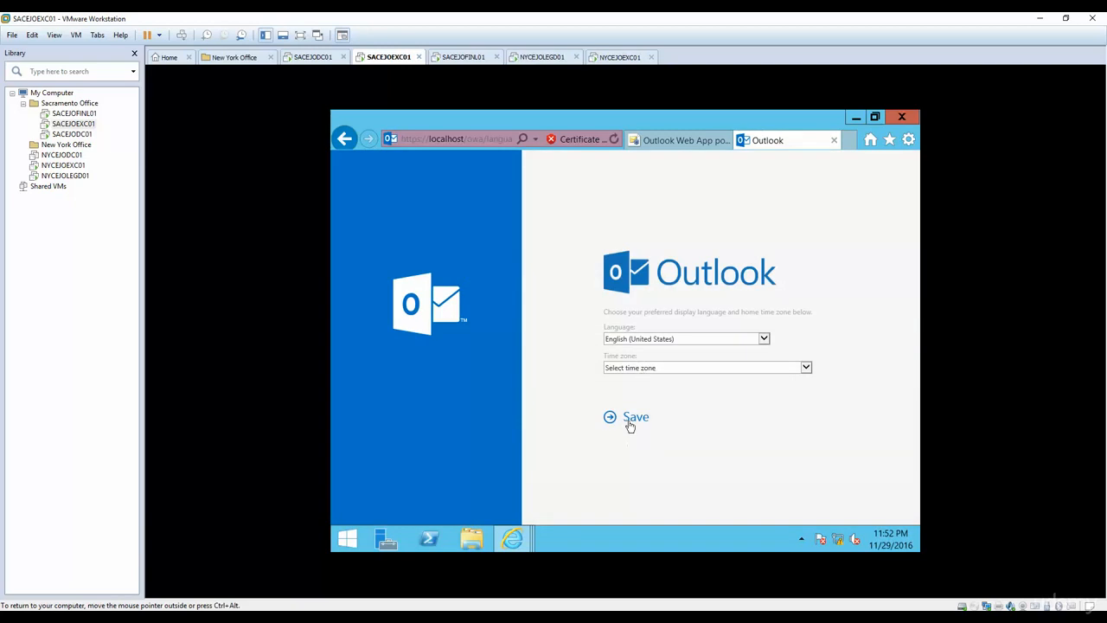
- Set the Outlook time zone to (UTC-08:00) Pacific Time (US & Canada), save it, and check which account is signed in
{"action": "left_click", "coordinate": [629, 421]}
{"action": "left_click", "coordinate": [645, 368]}
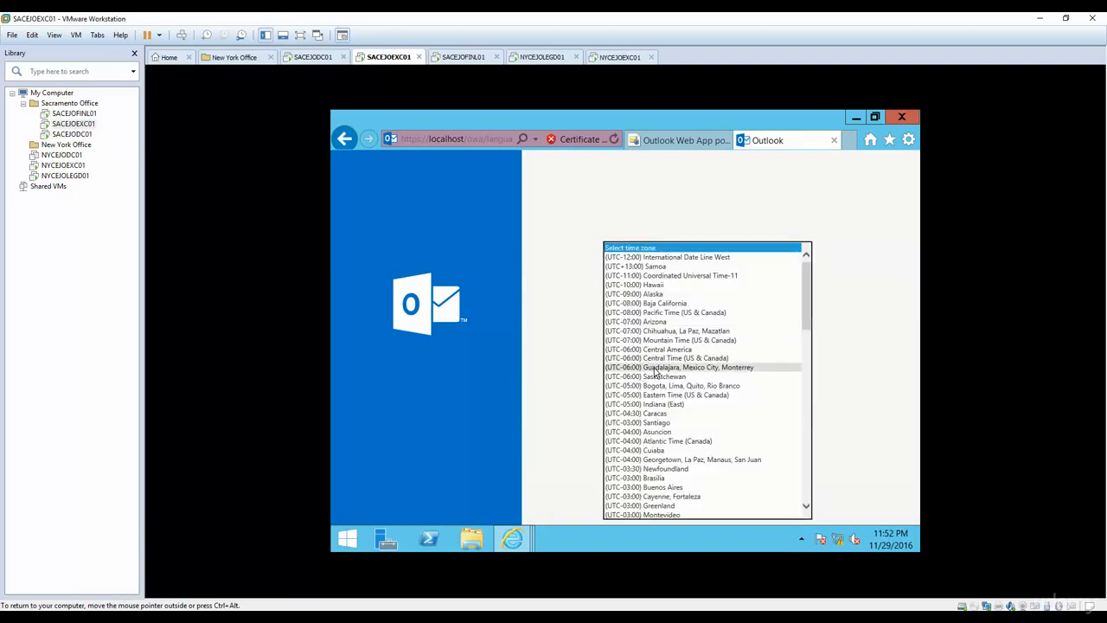
{"action": "left_click", "coordinate": [668, 313]}
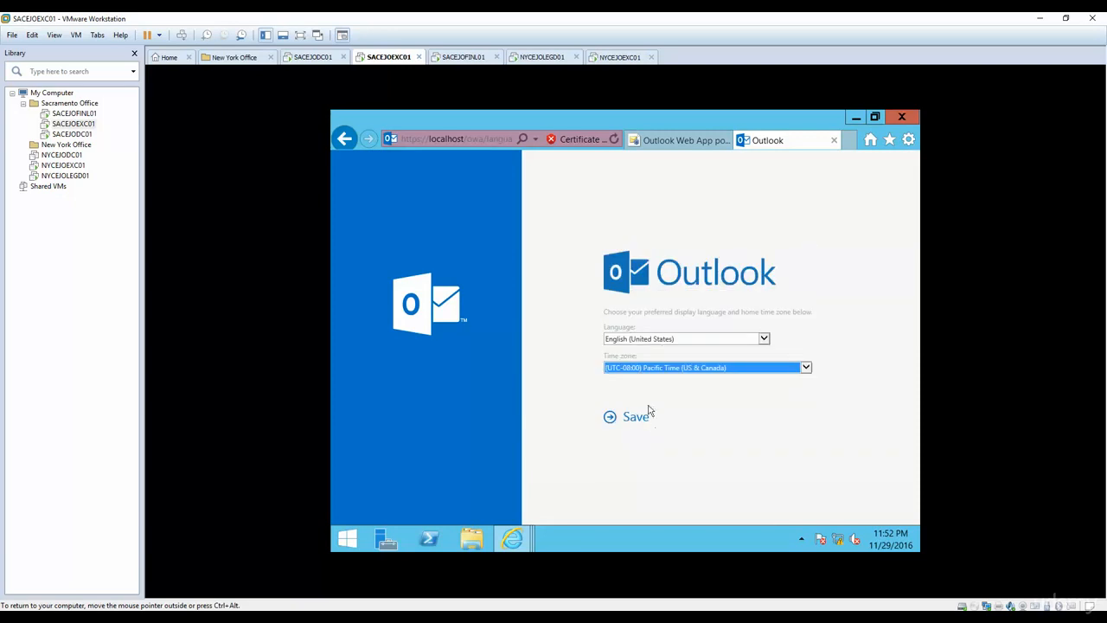
{"action": "left_click", "coordinate": [634, 419]}
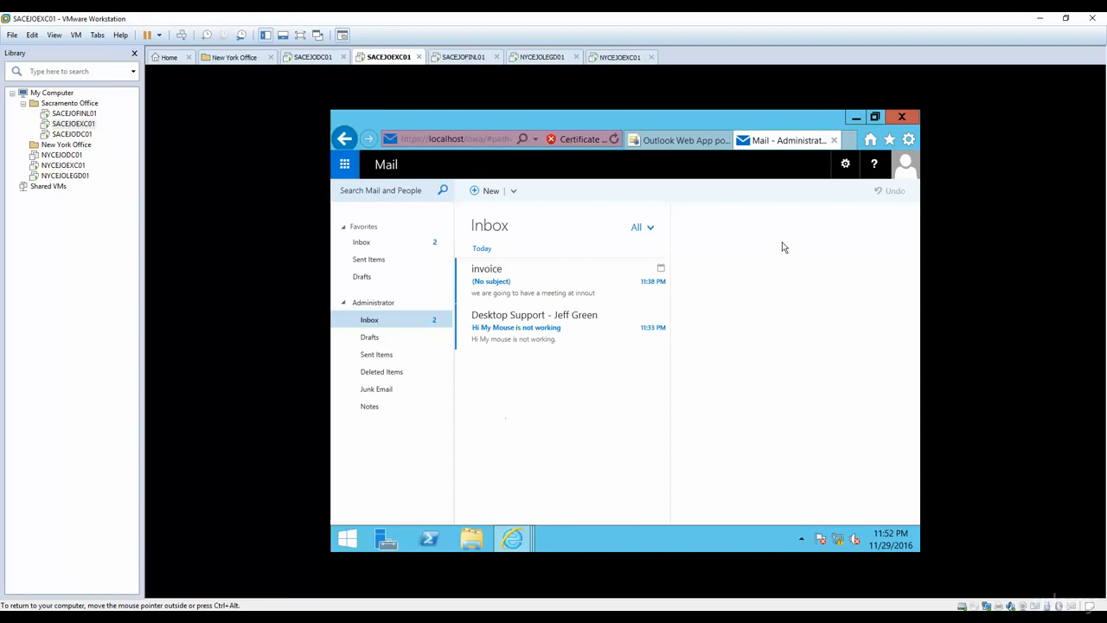
{"action": "left_click", "coordinate": [904, 165]}
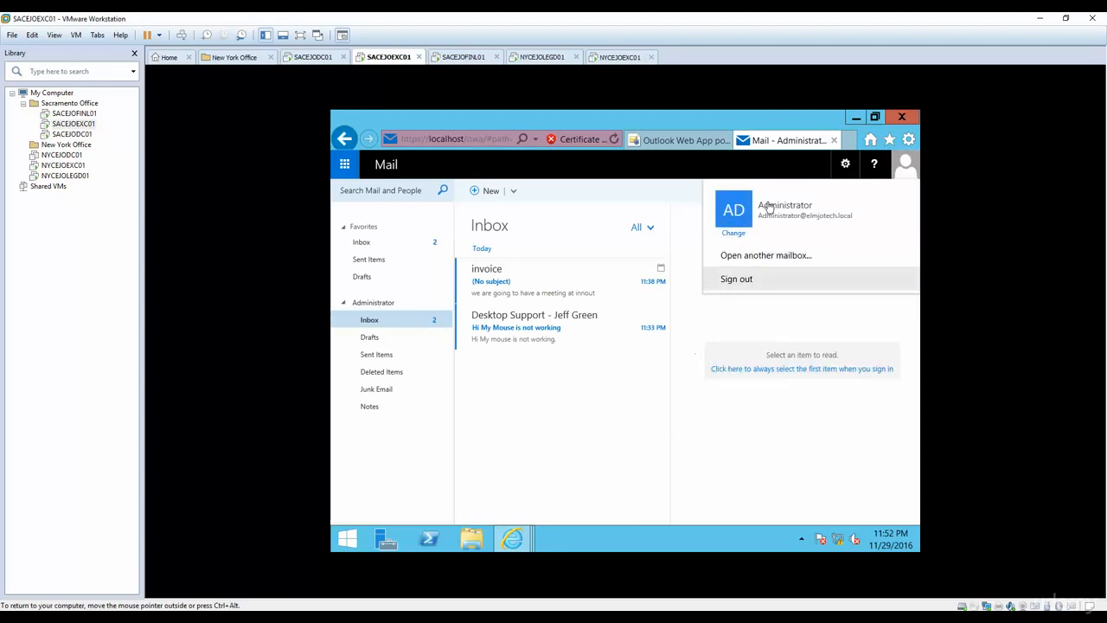
{"action": "left_click", "coordinate": [620, 451]}
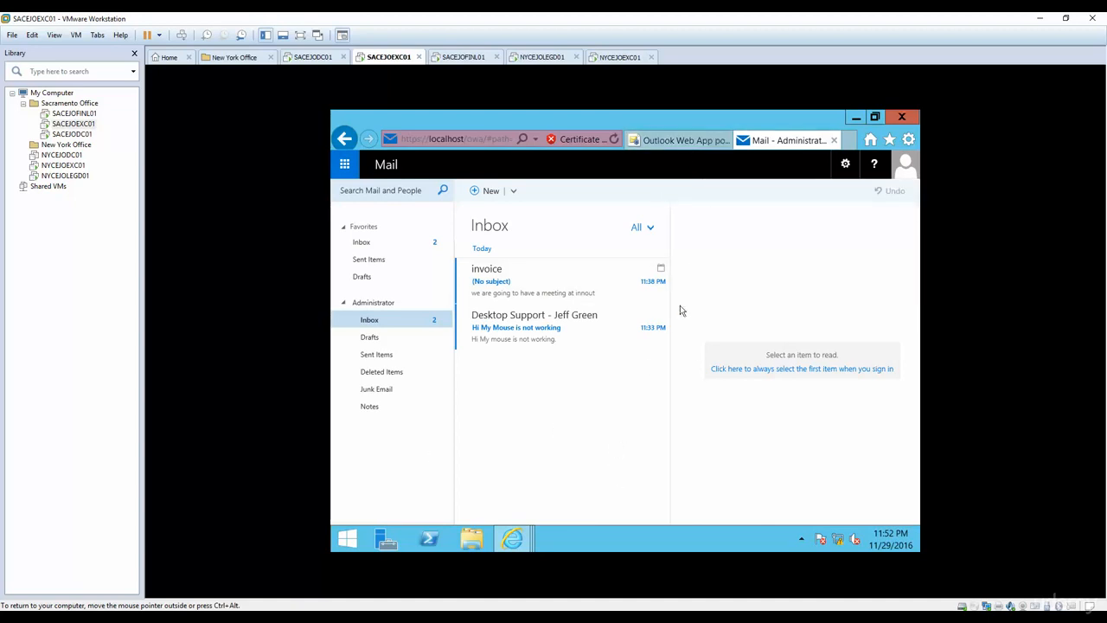
- Return to the Exchange admin center, restore the minimized new policy window, and save the finance department restriction policy
{"action": "left_click", "coordinate": [678, 143]}
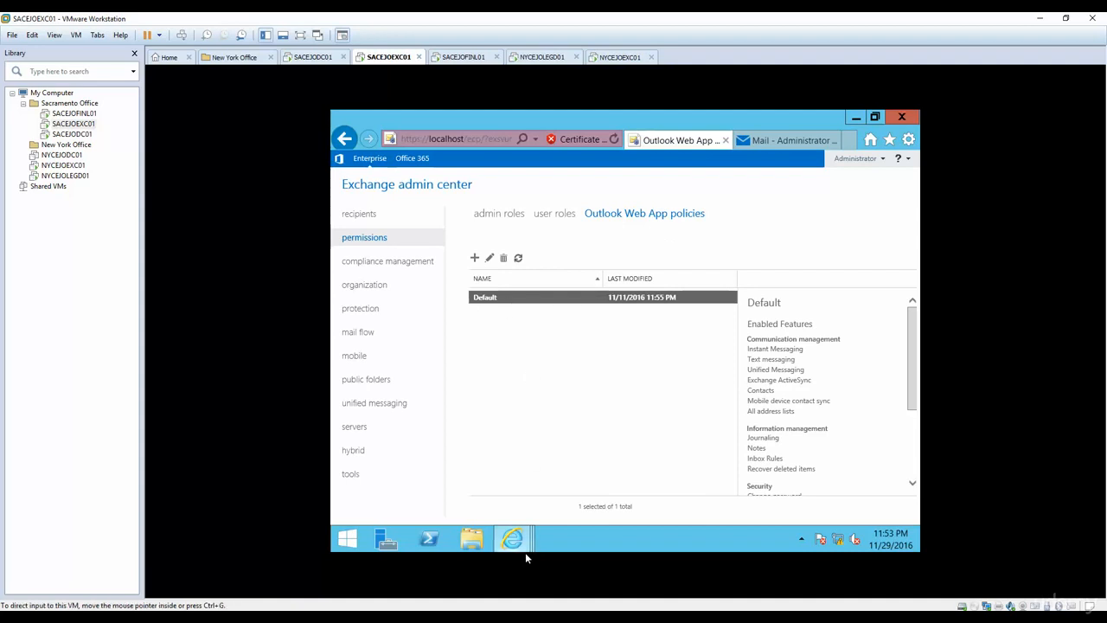
{"action": "mouse_move", "coordinate": [520, 548]}
{"action": "left_click", "coordinate": [572, 471]}
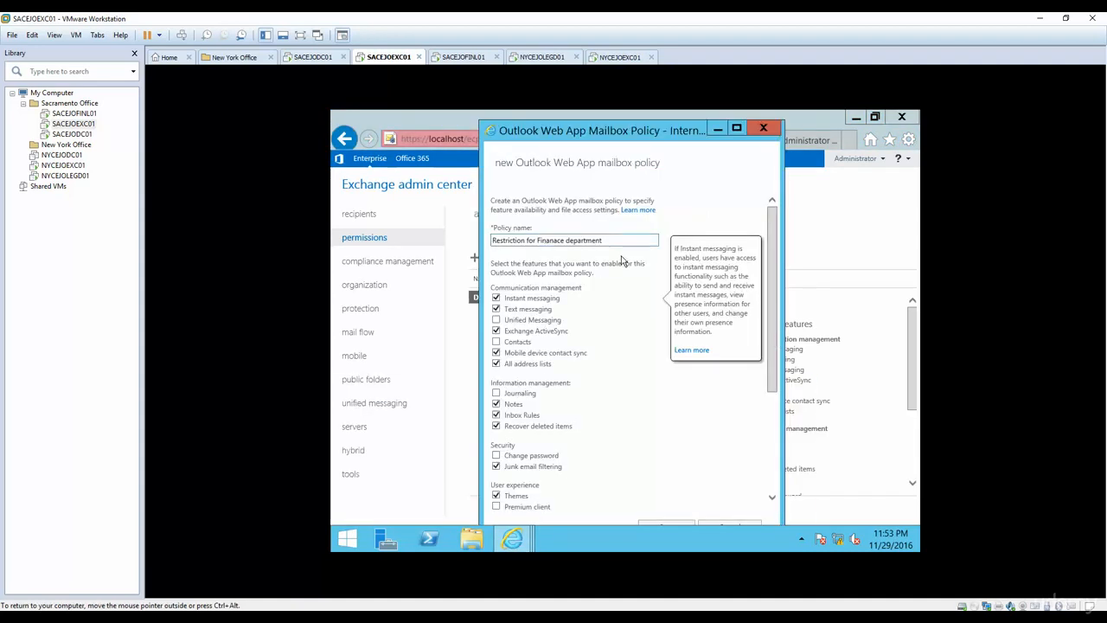
{"action": "left_click_drag", "start_coordinate": [776, 288], "coordinate": [778, 402]}
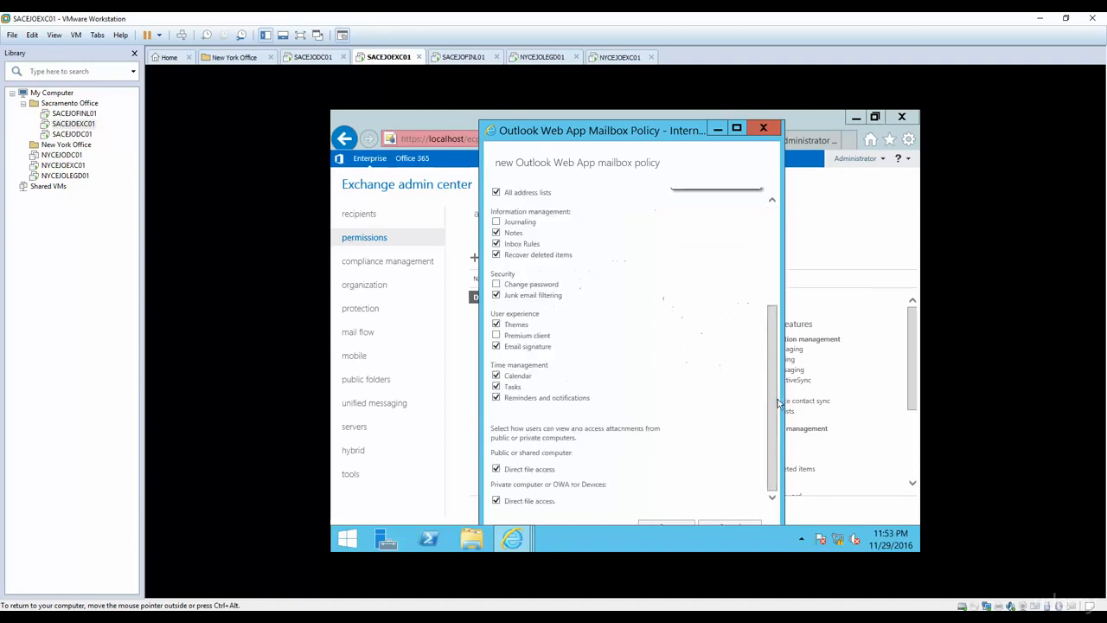
{"action": "left_click", "coordinate": [677, 527]}
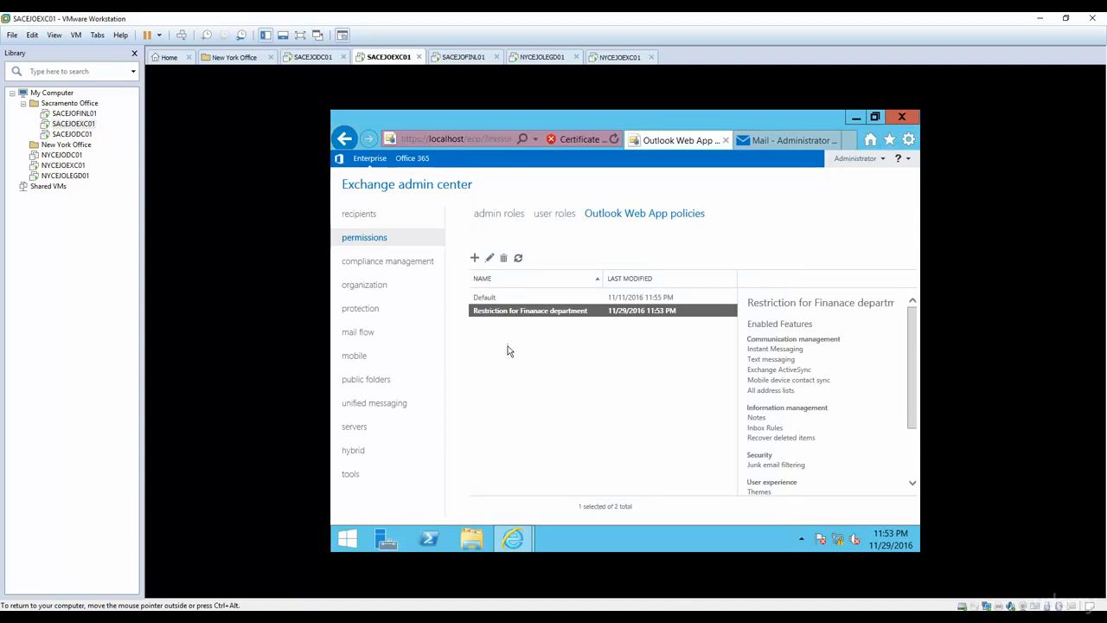
- Open the IT Manager's user mailbox for editing from the recipient mailboxes and show its mobile device and email connectivity features
{"action": "left_click", "coordinate": [359, 216]}
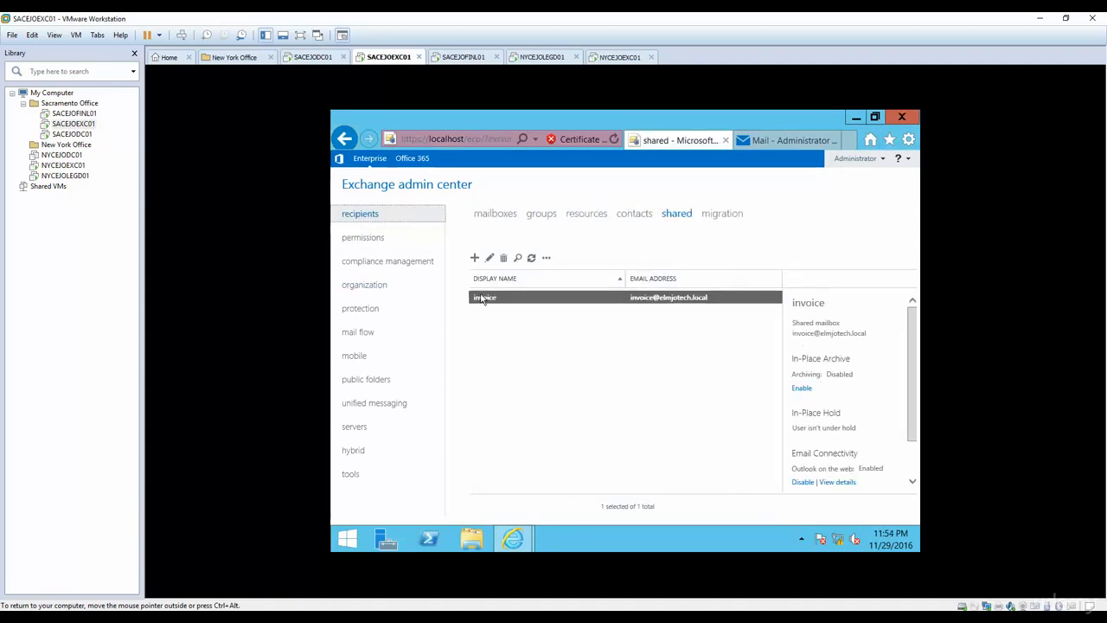
{"action": "left_click", "coordinate": [494, 214]}
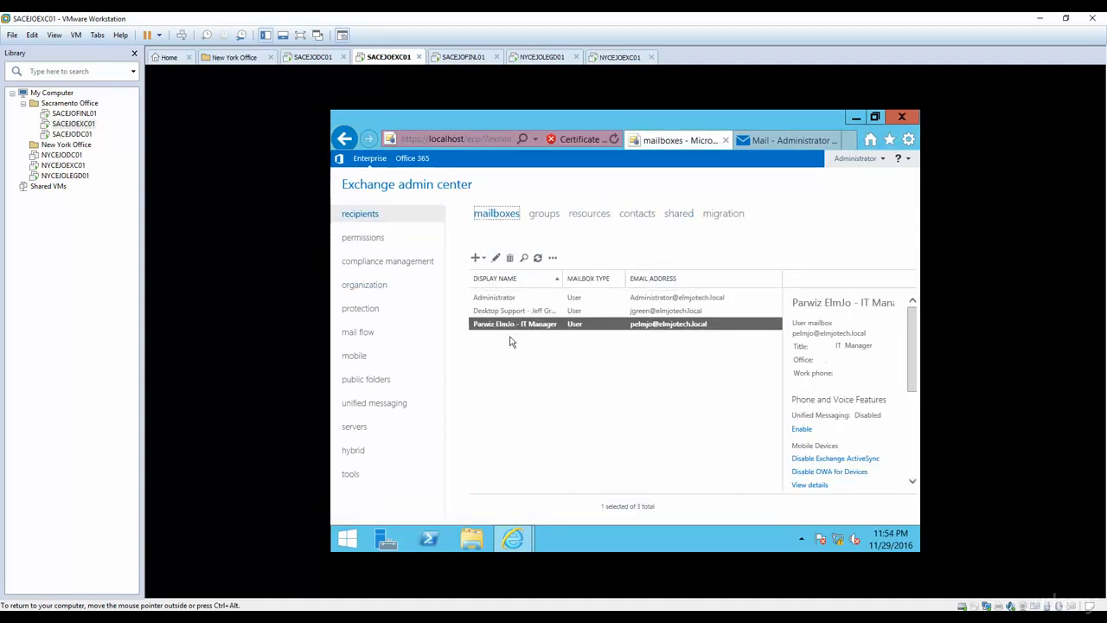
{"action": "left_click", "coordinate": [503, 311]}
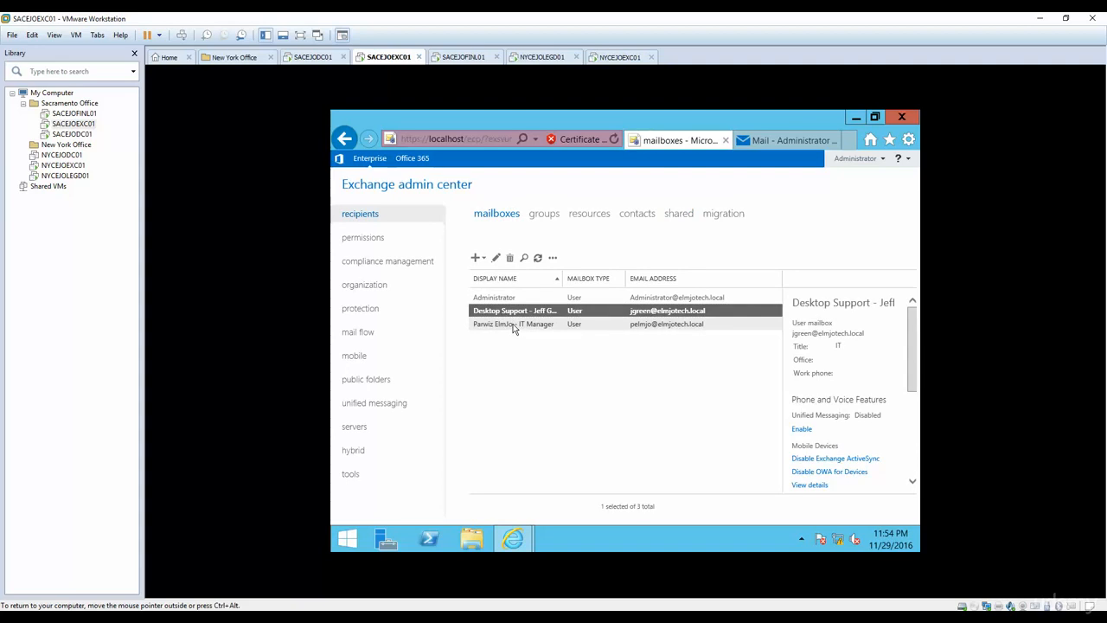
{"action": "left_click", "coordinate": [513, 325]}
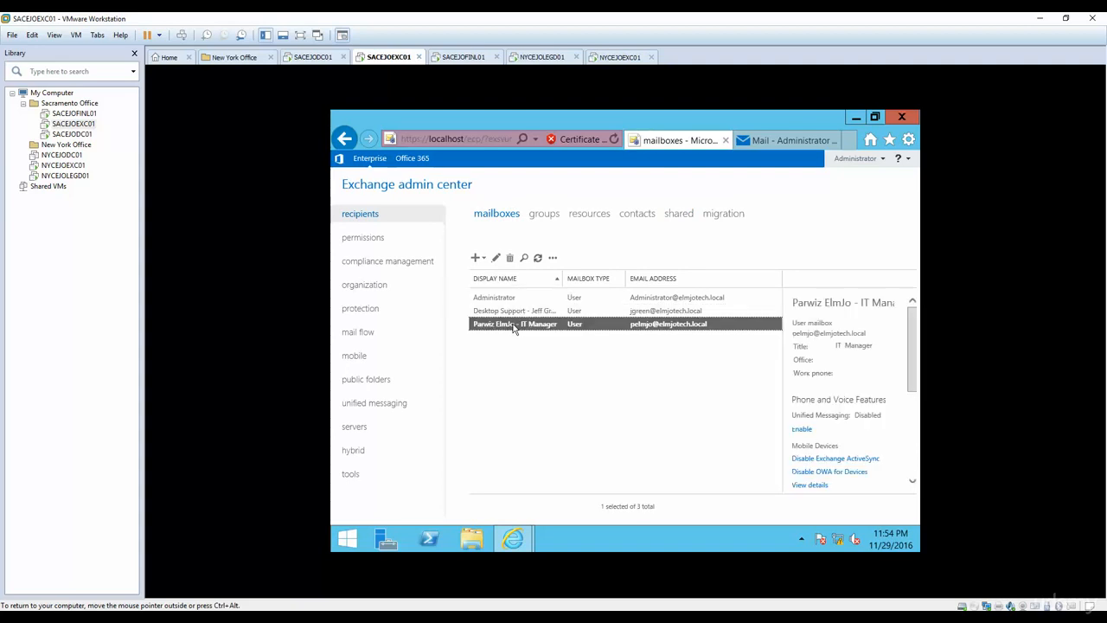
{"action": "left_click", "coordinate": [496, 260]}
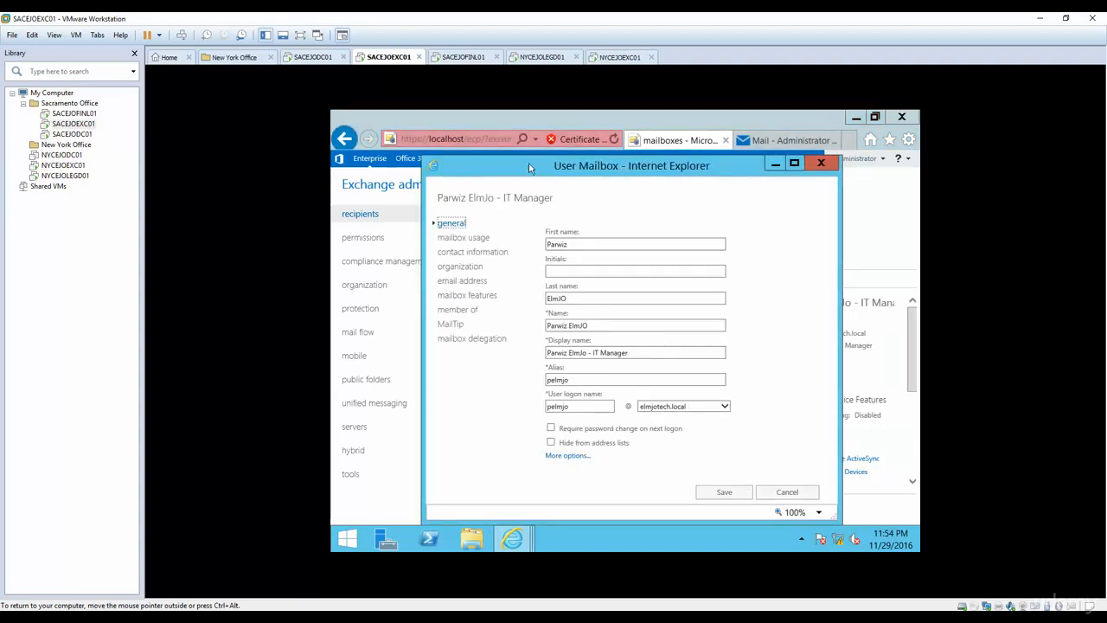
{"action": "left_click_drag", "start_coordinate": [530, 166], "coordinate": [514, 143]}
{"action": "left_click", "coordinate": [453, 215]}
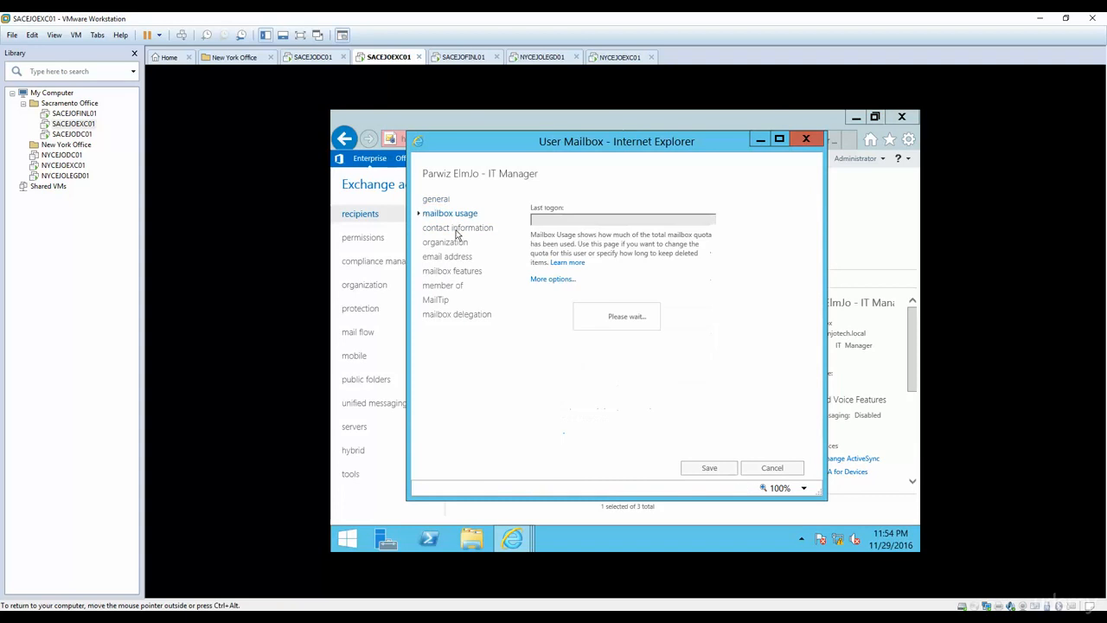
{"action": "left_click", "coordinate": [453, 272]}
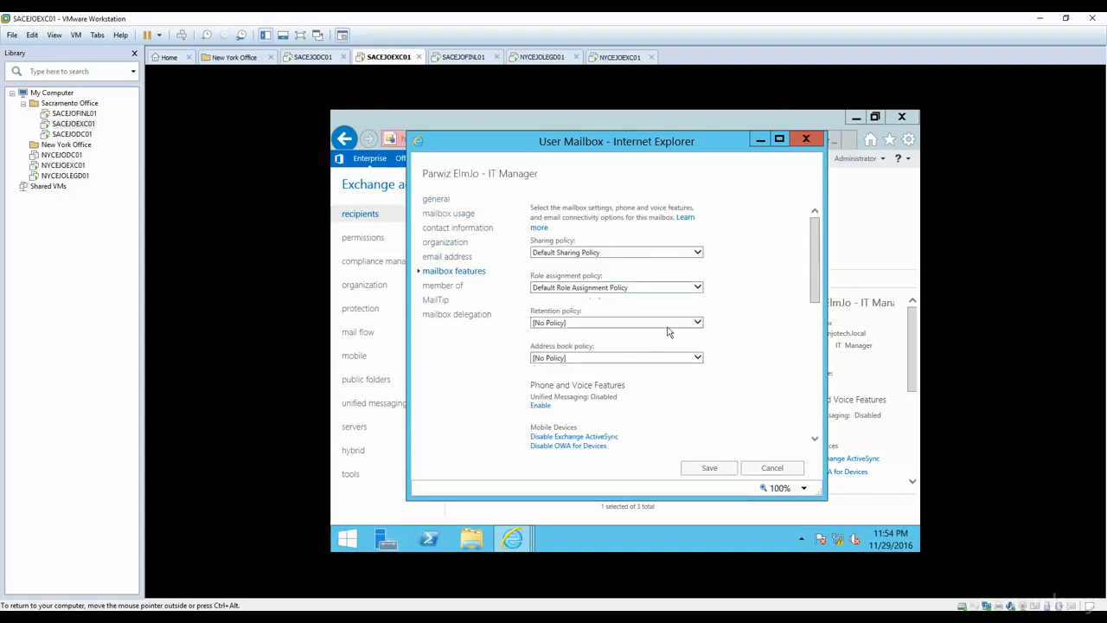
{"action": "left_click_drag", "start_coordinate": [814, 289], "coordinate": [822, 344]}
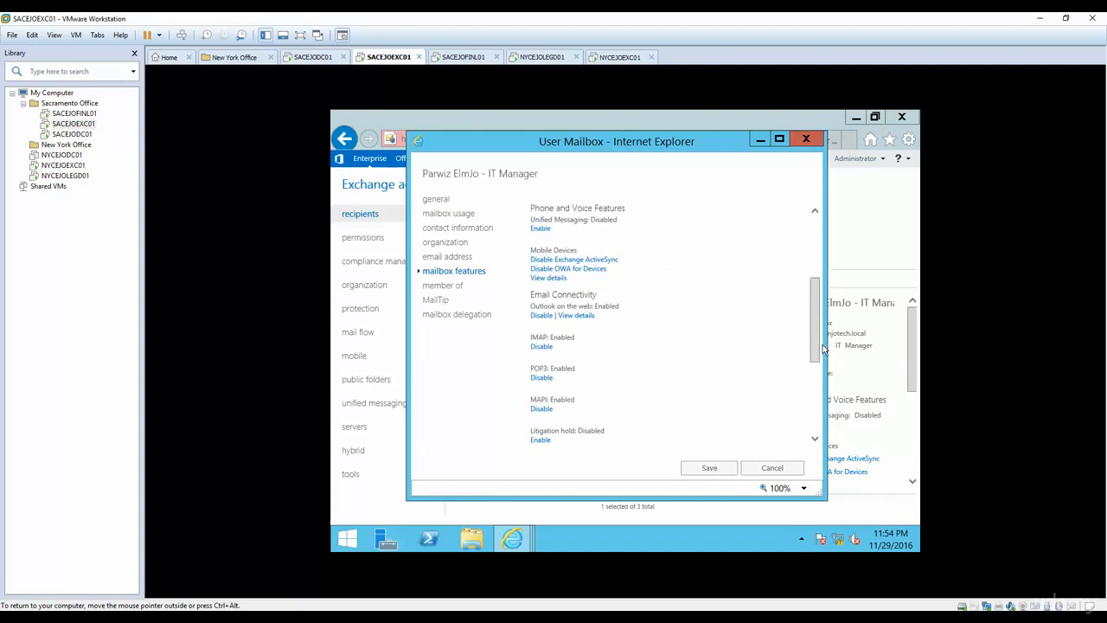
{"action": "left_click", "coordinate": [550, 279]}
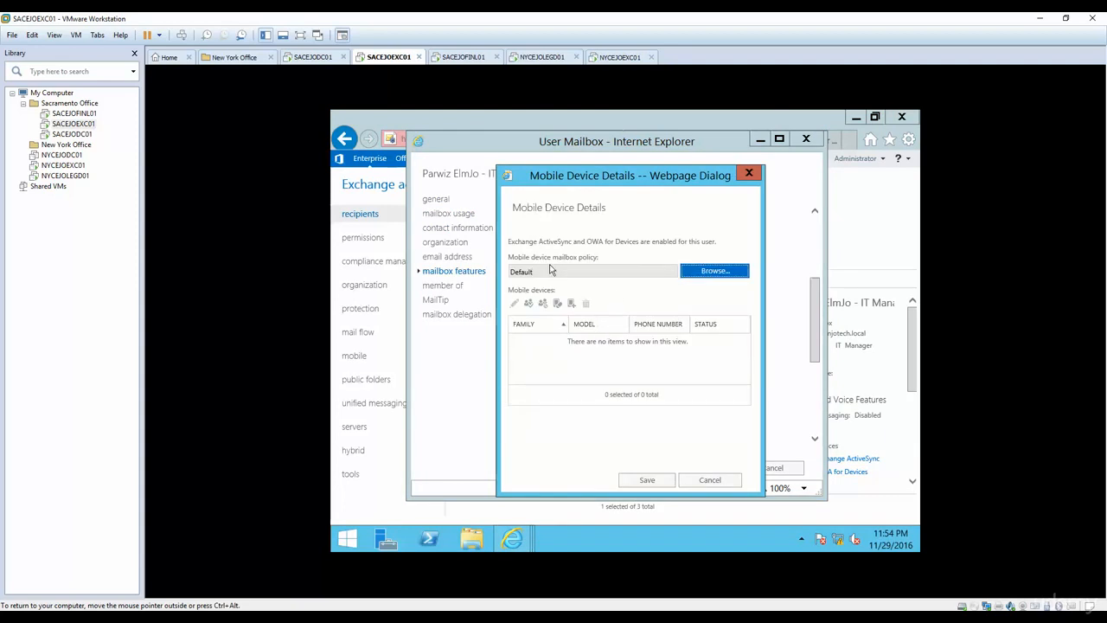
{"action": "left_click", "coordinate": [700, 271]}
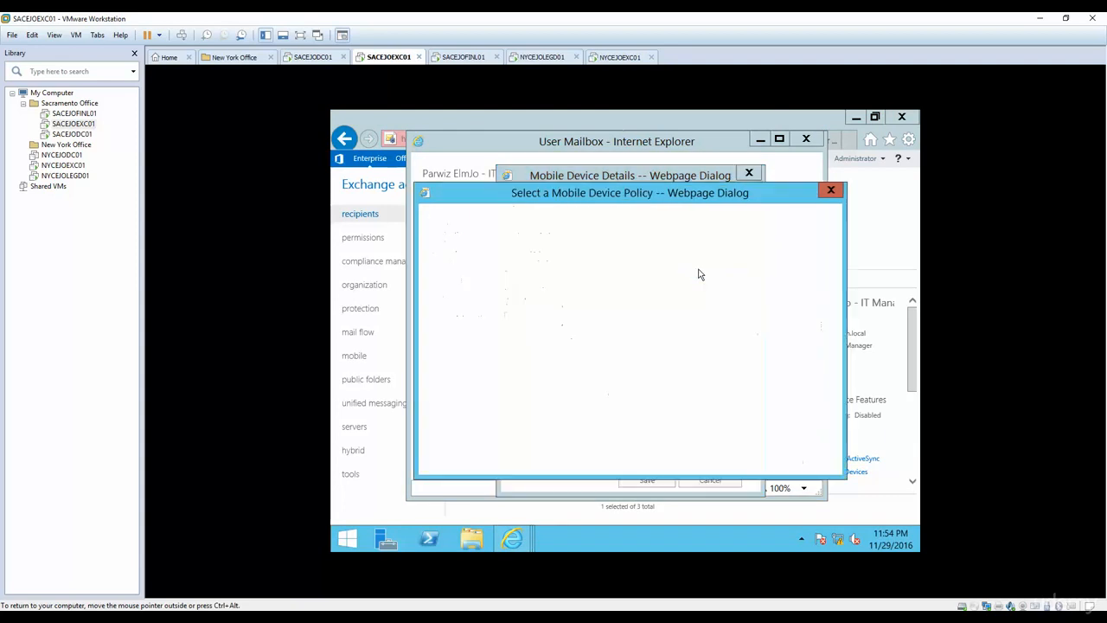
{"action": "left_click", "coordinate": [831, 190]}
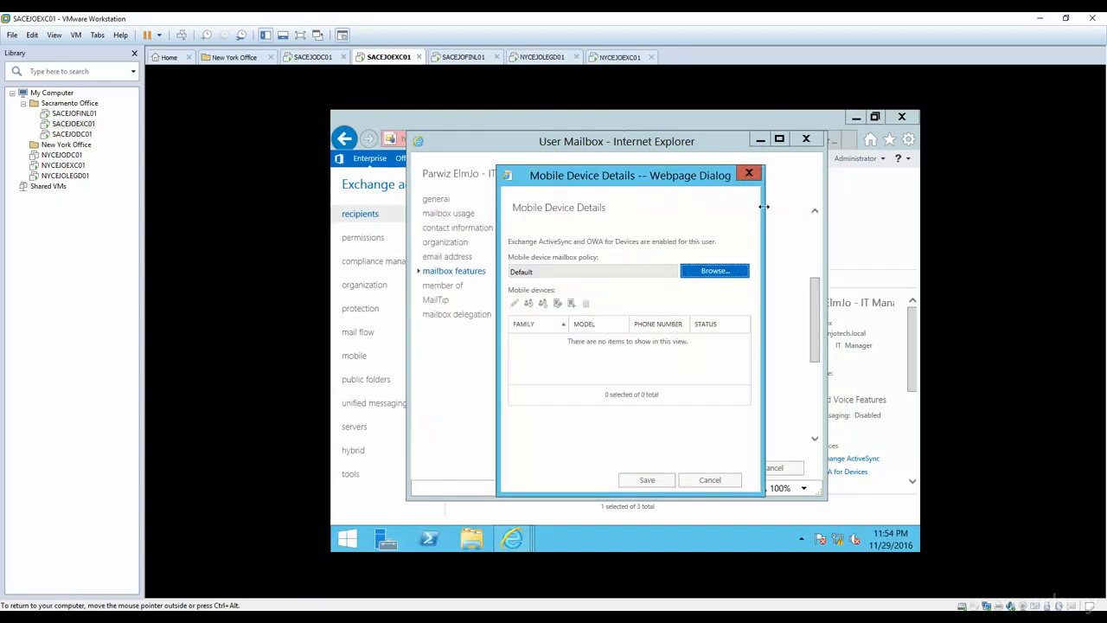
{"action": "left_click", "coordinate": [742, 172]}
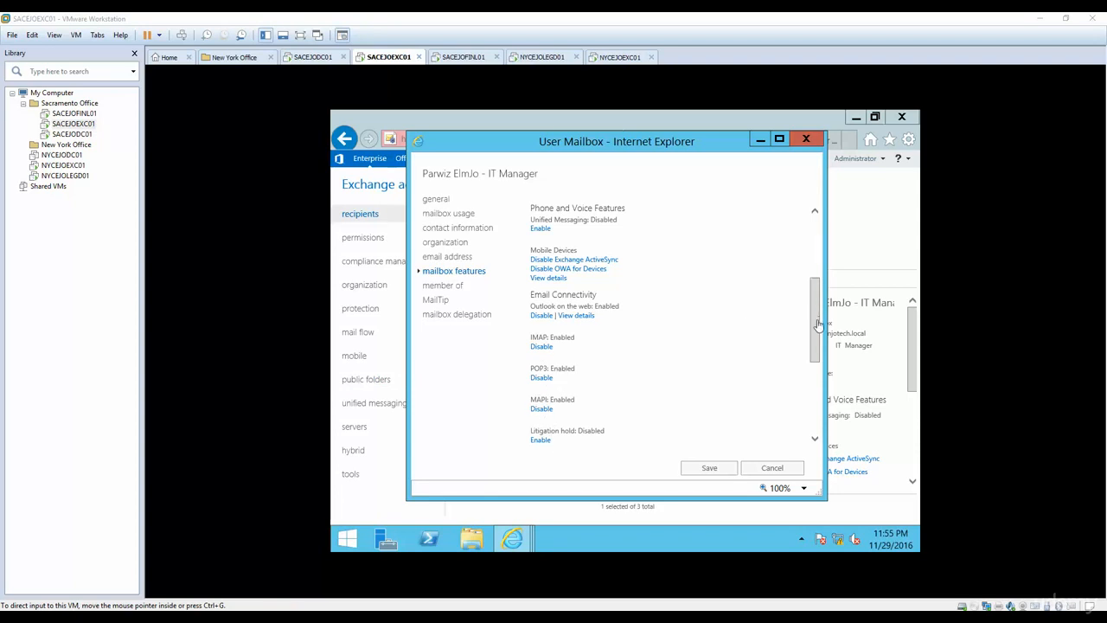
- Assign the "Restriction for Finanace department" Outlook Web App policy to the IT Manager's mailbox and save the mailbox
{"action": "left_click", "coordinate": [572, 319]}
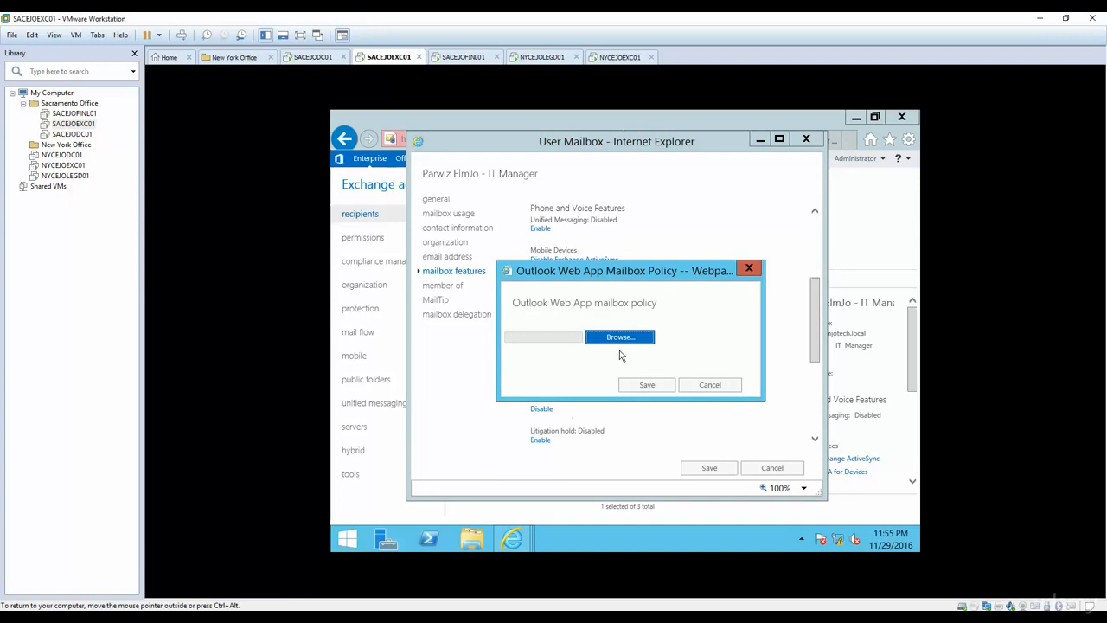
{"action": "left_click", "coordinate": [618, 339]}
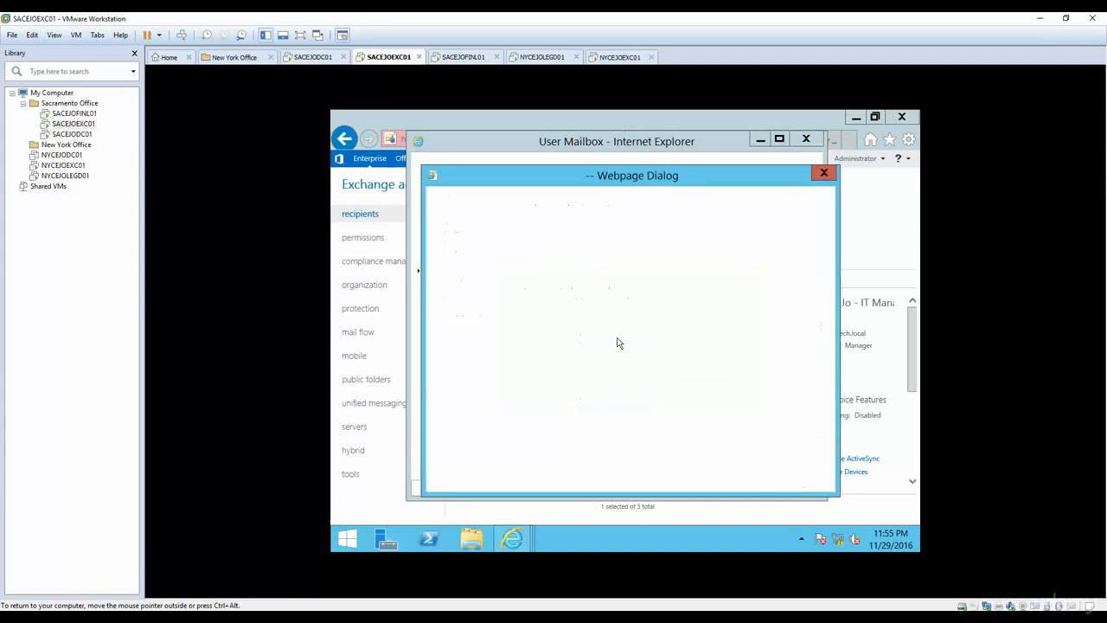
{"action": "left_click", "coordinate": [467, 237]}
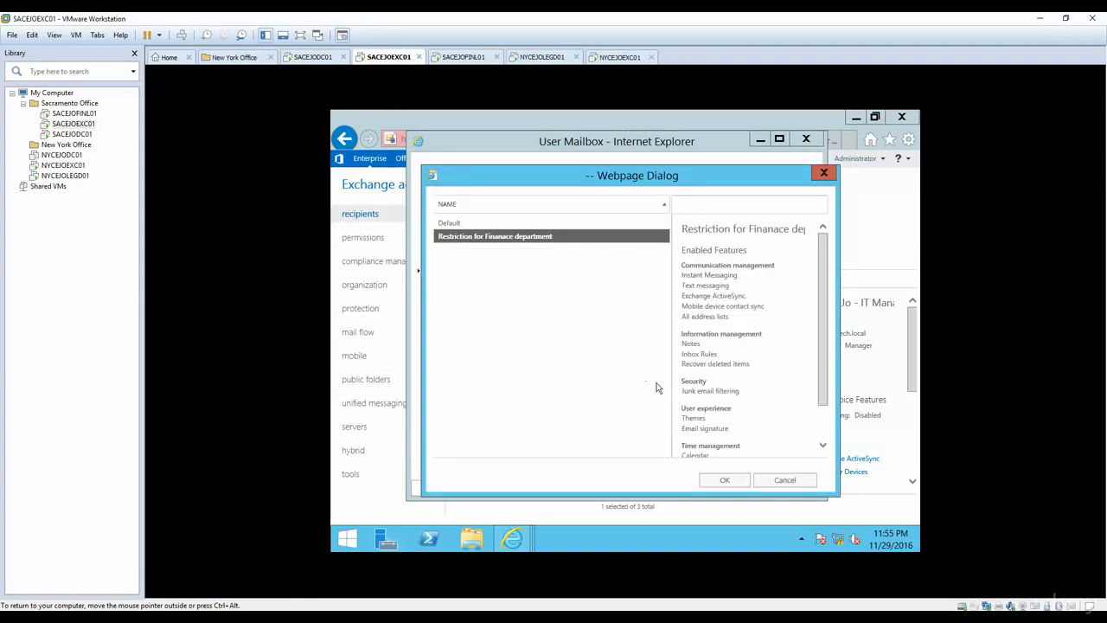
{"action": "left_click", "coordinate": [731, 480]}
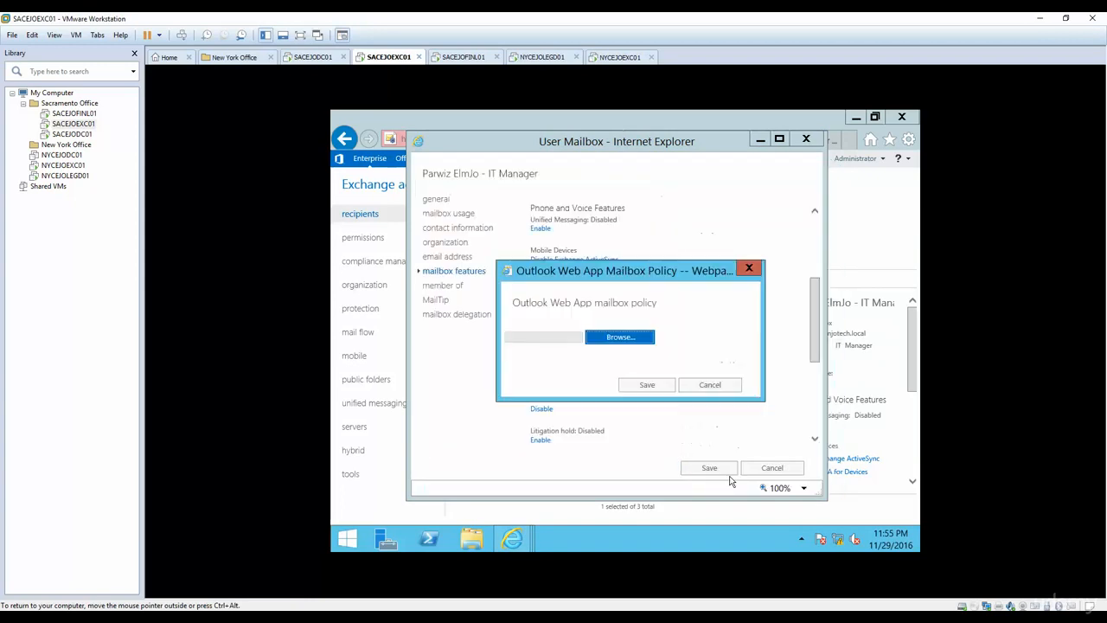
{"action": "left_click", "coordinate": [640, 390]}
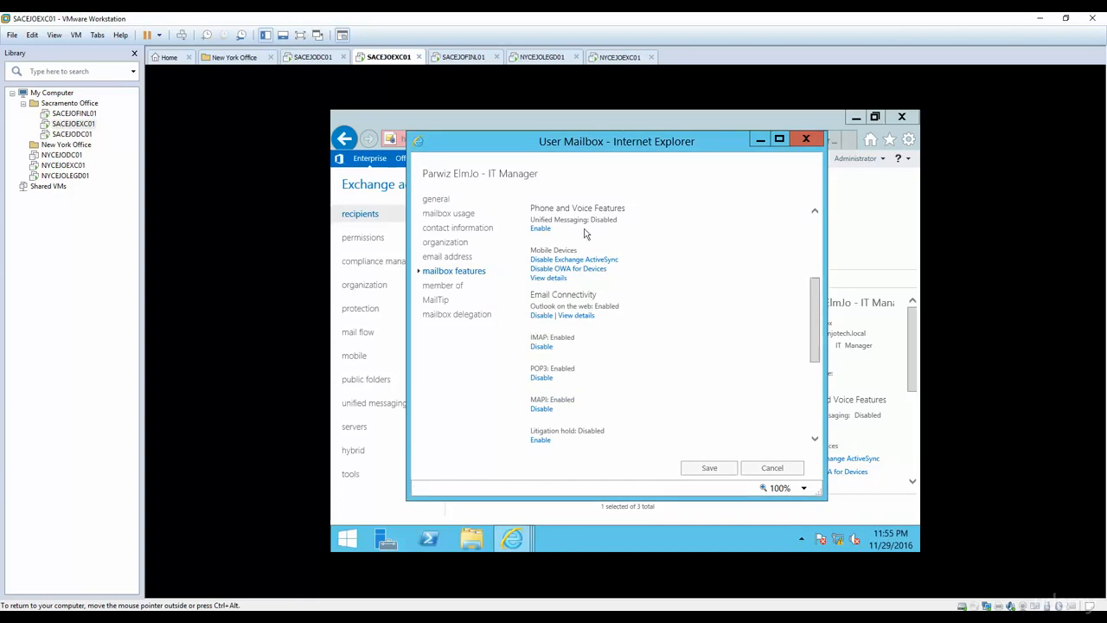
{"action": "mouse_move", "coordinate": [813, 346]}
{"action": "left_mouse_down"}
{"action": "mouse_move", "coordinate": [824, 428]}
{"action": "mouse_move", "coordinate": [807, 328]}
{"action": "left_mouse_up"}
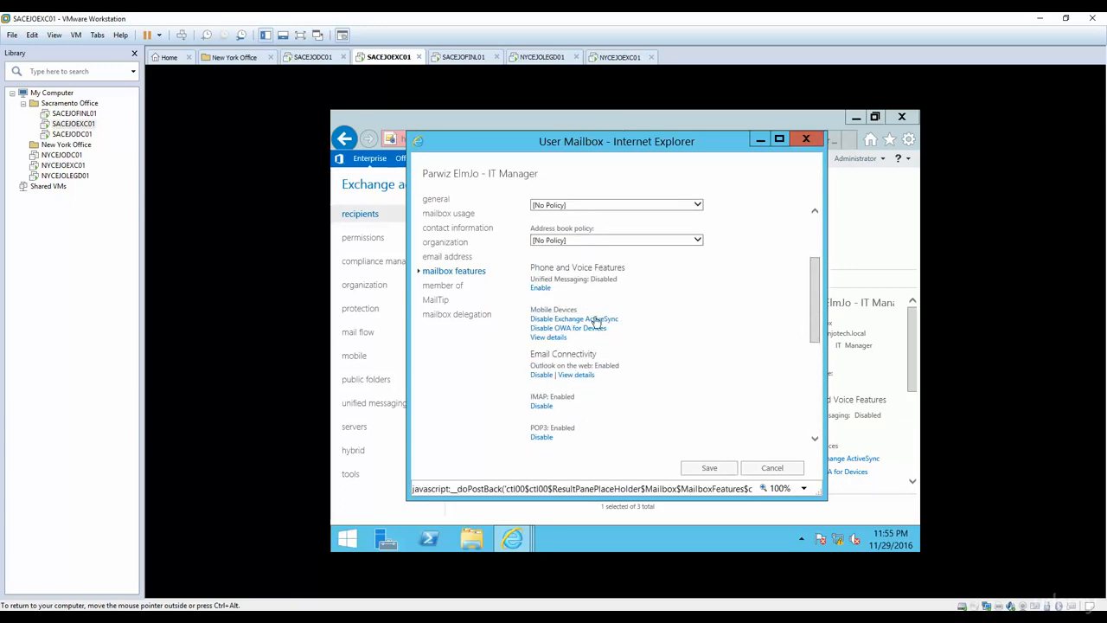
{"action": "left_click", "coordinate": [709, 467]}
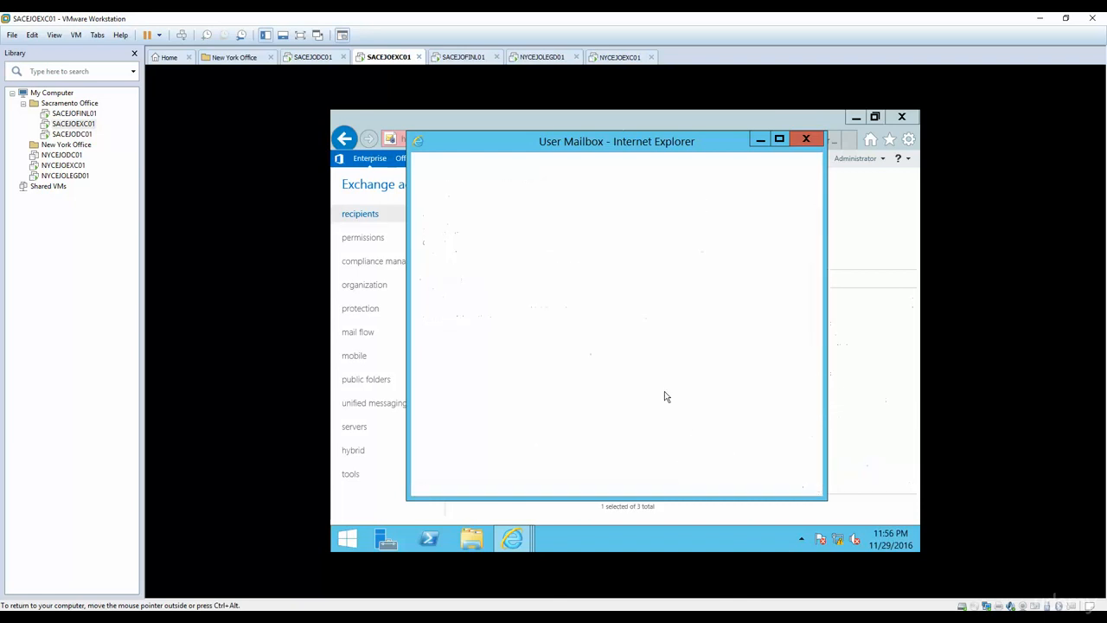